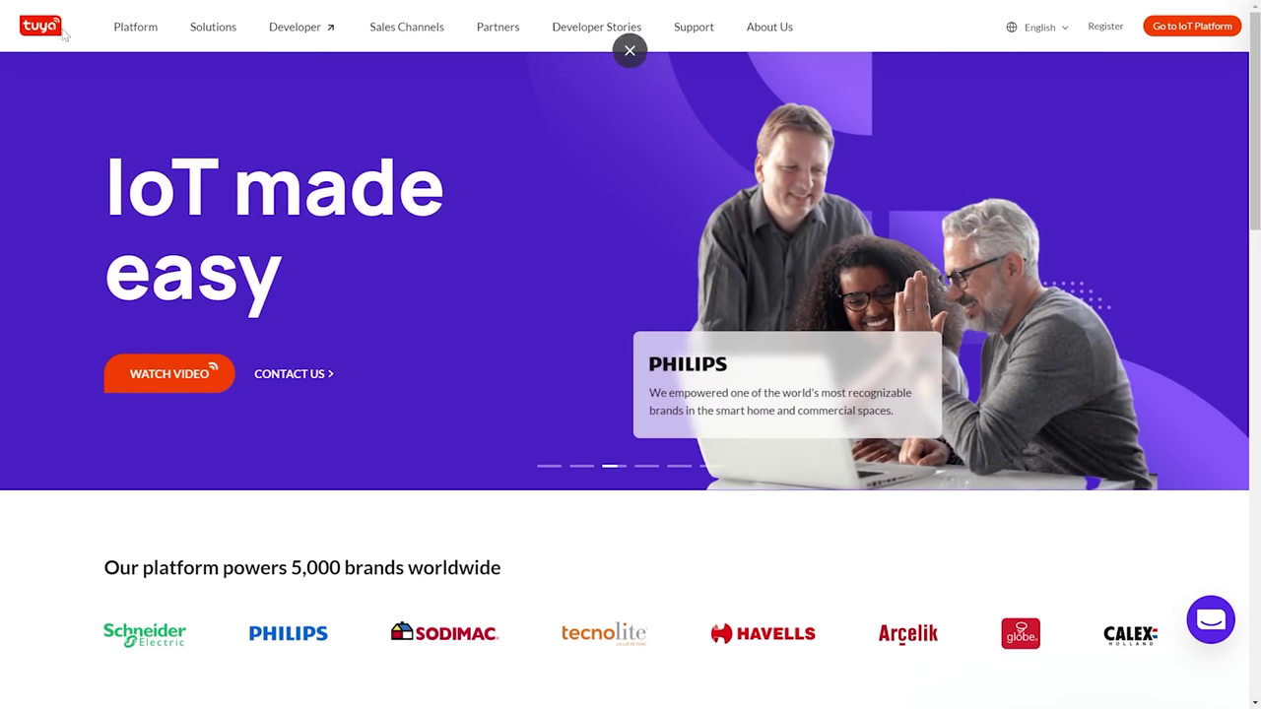
- Go to the IoT Platform and begin registering a new account with an e-mail
click(1196, 30)
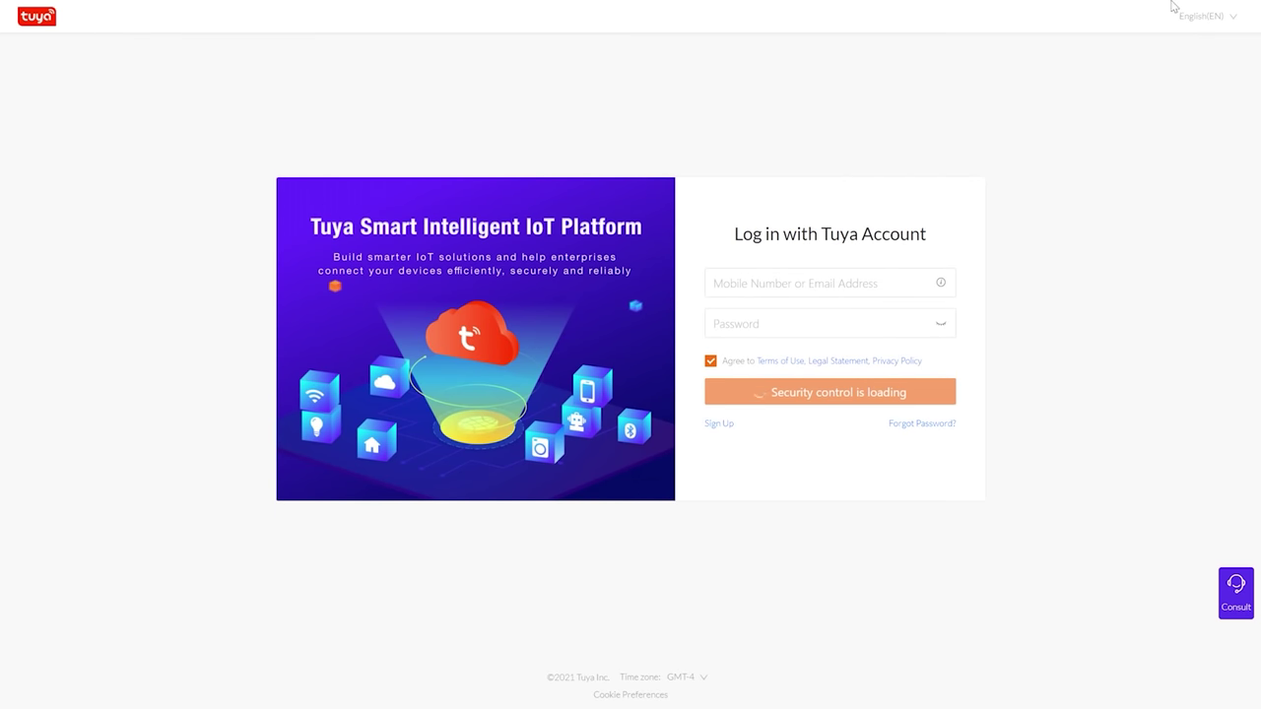
click(721, 424)
click(645, 274)
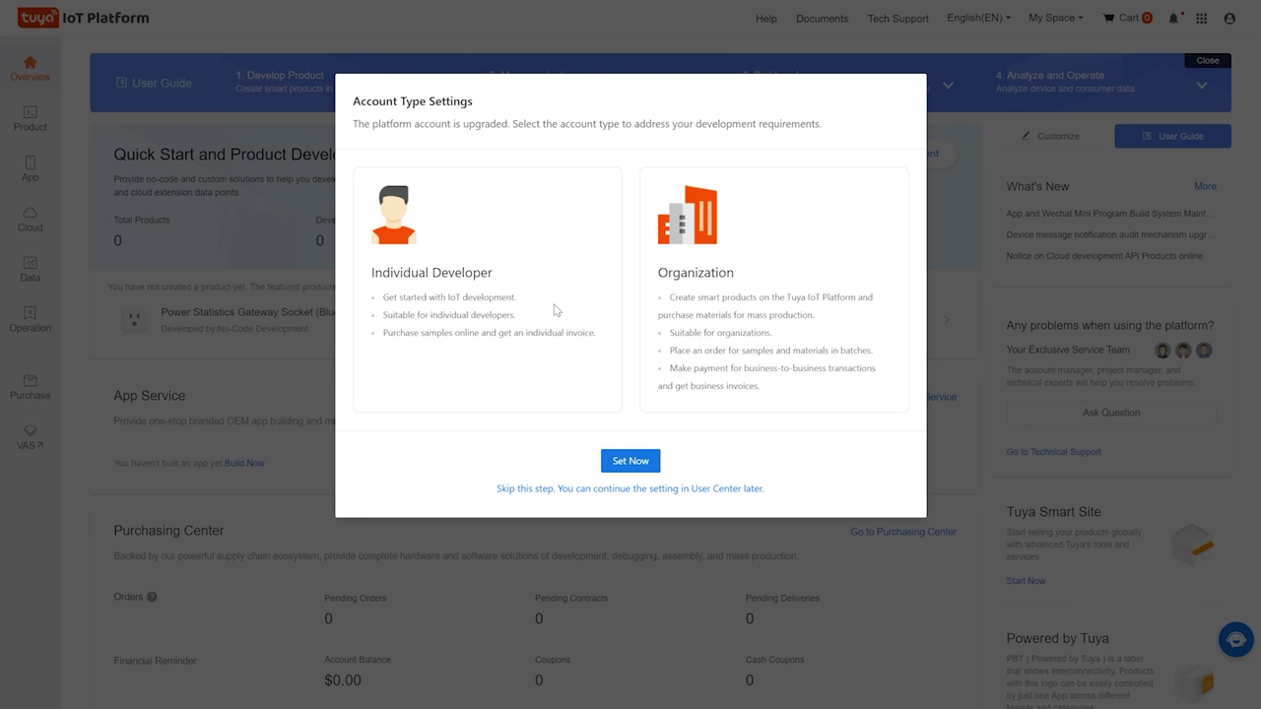
- Compare the account types, then set and confirm Individual Developer
drag(372, 273, 527, 281)
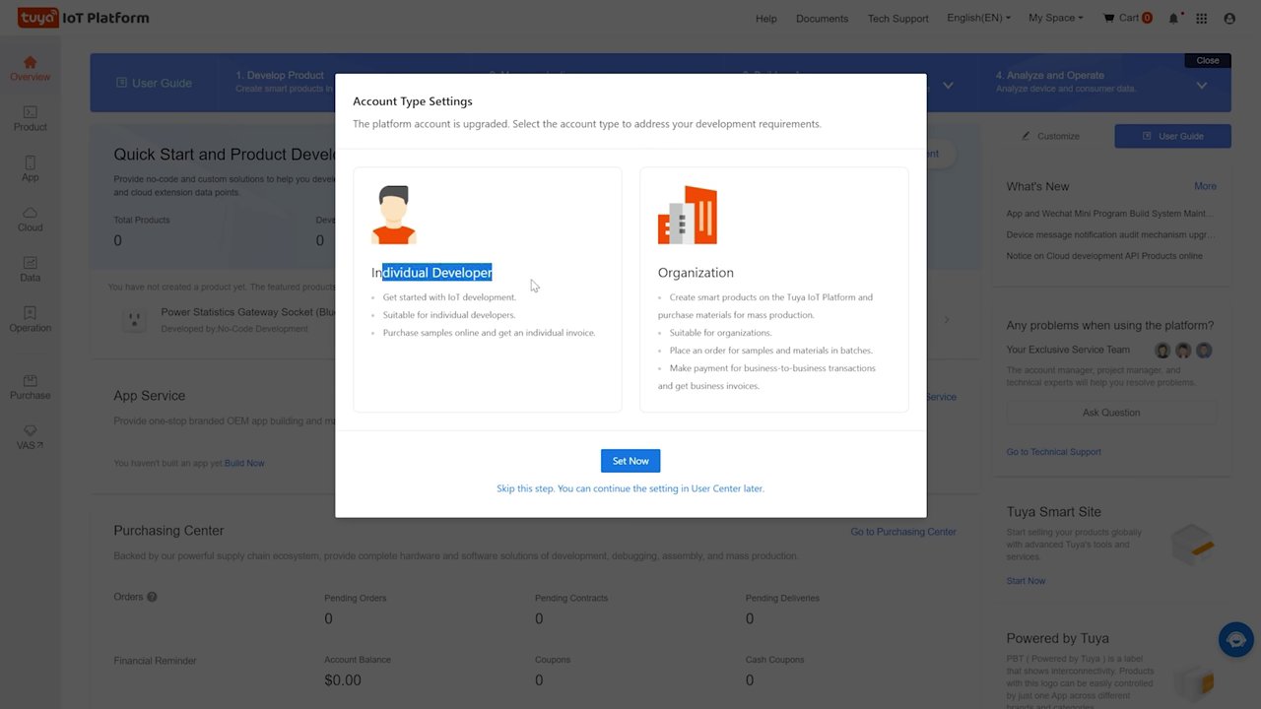
drag(658, 275, 773, 285)
click(773, 285)
drag(501, 282, 364, 281)
click(514, 281)
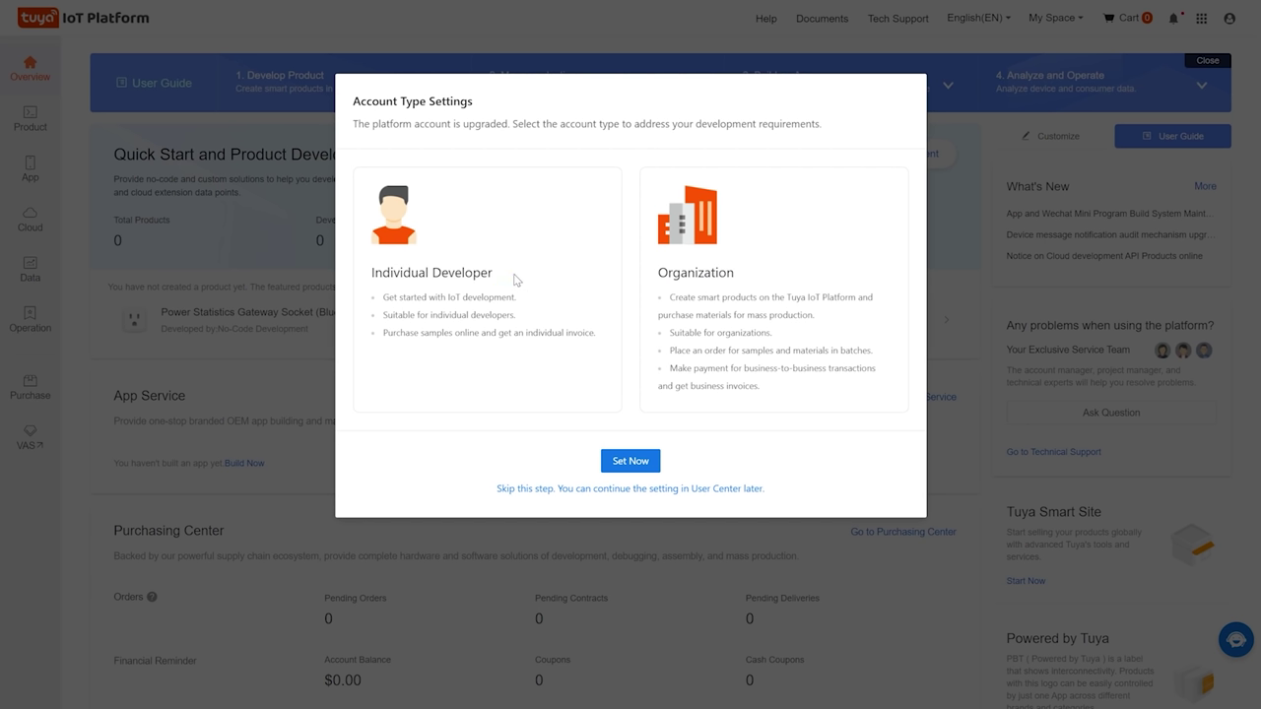
click(619, 471)
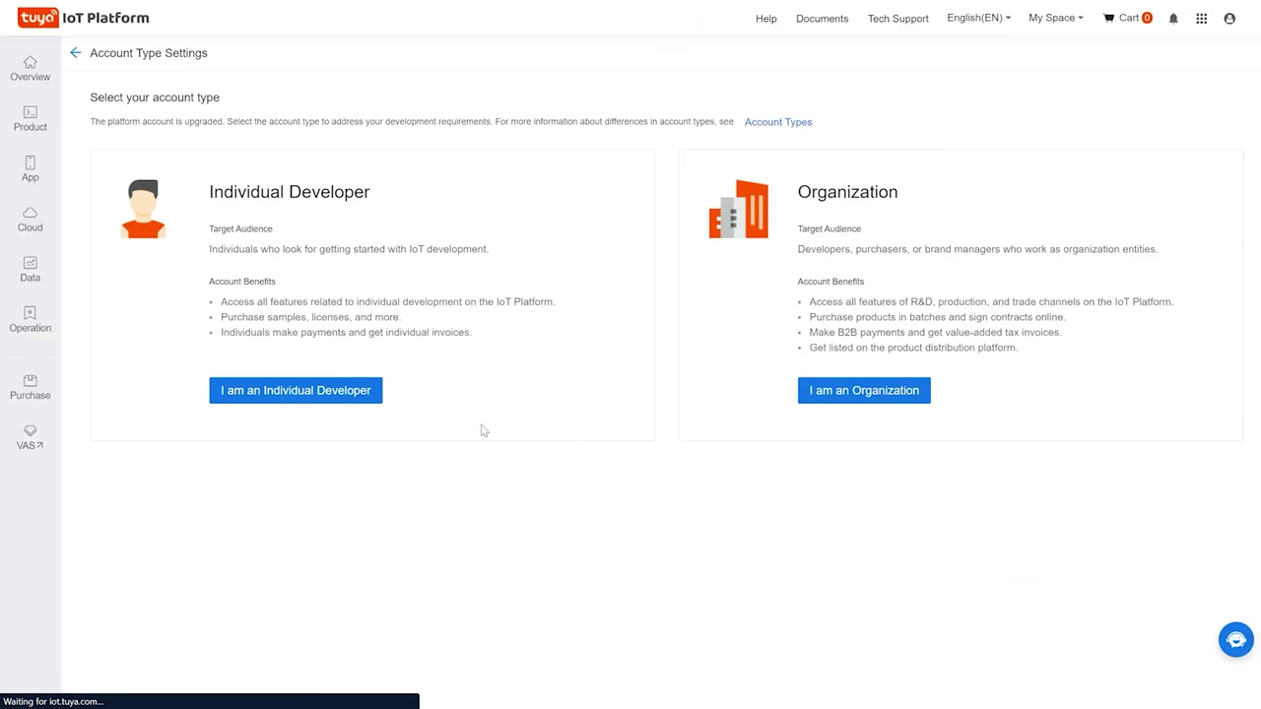
click(358, 394)
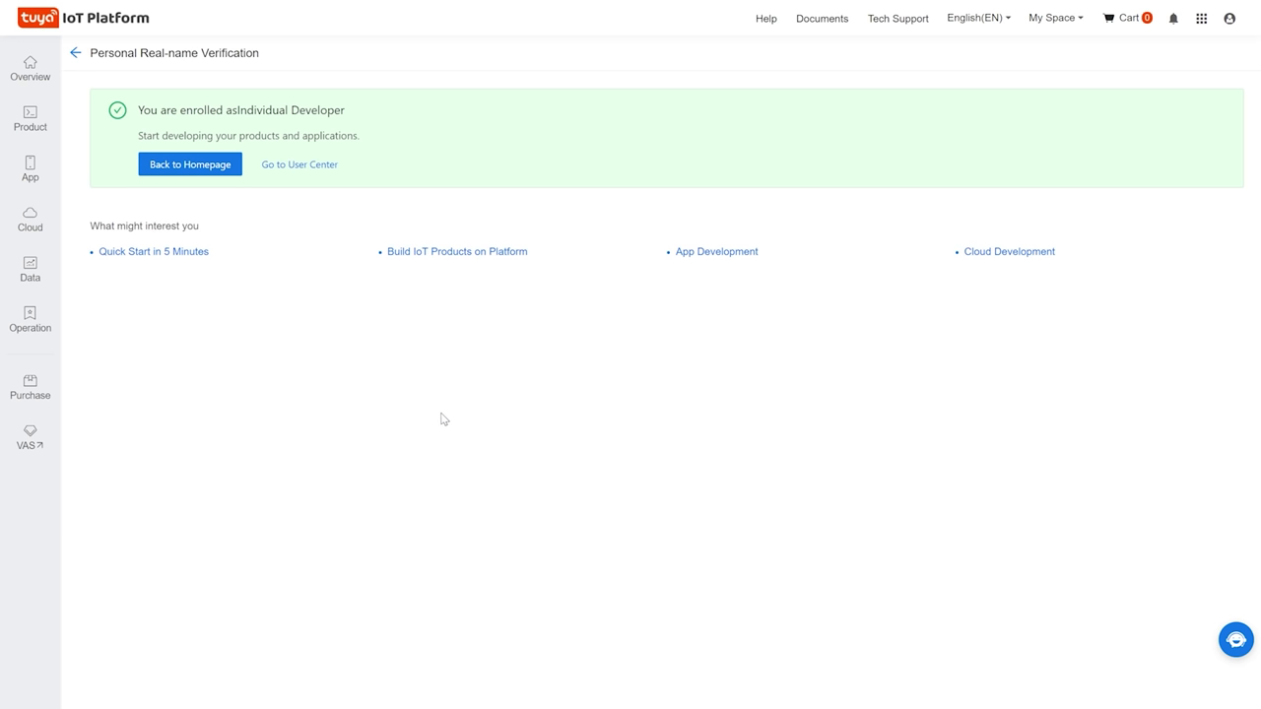
- Go to Cloud > Development and start the free Trial Edition plan
mouse_move(32, 221)
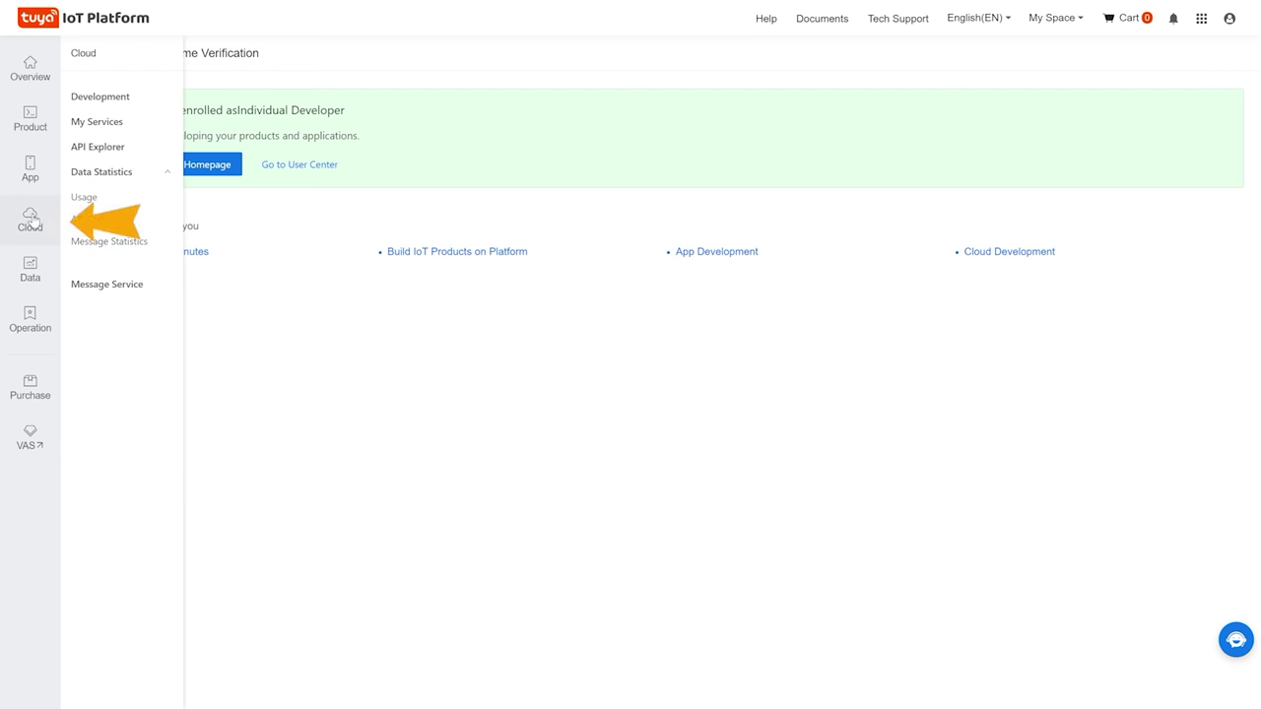
click(120, 98)
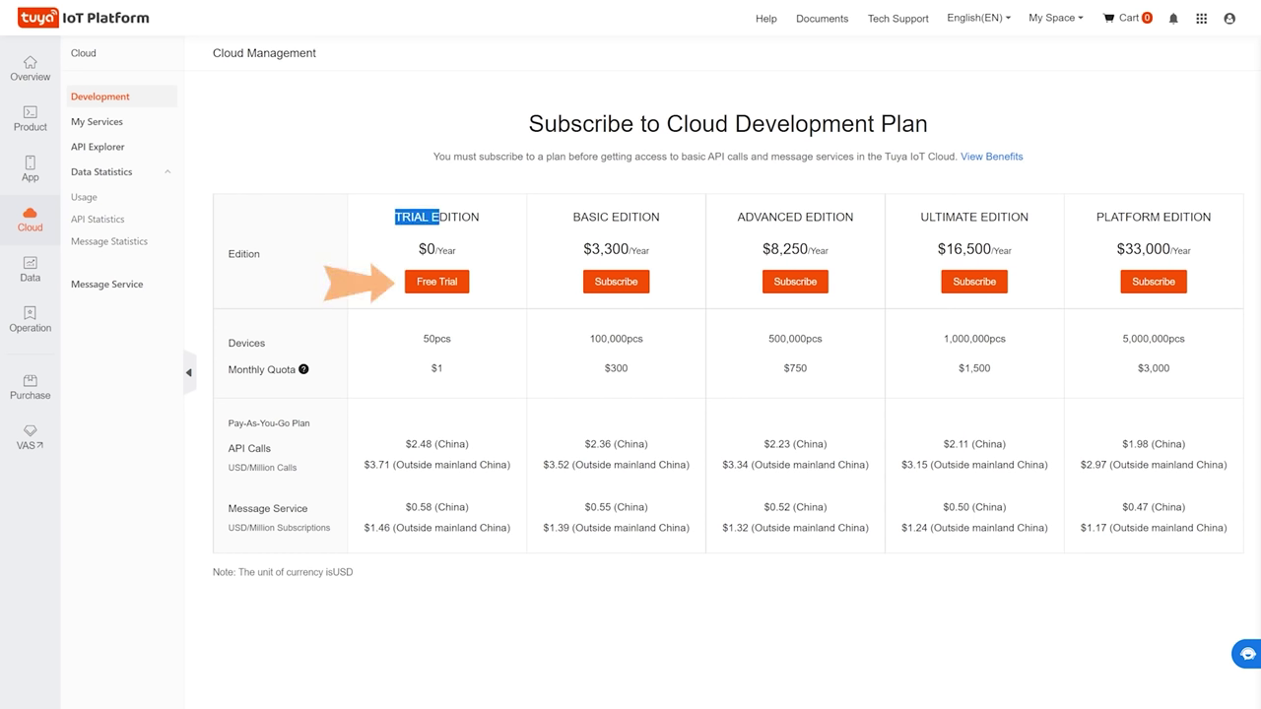
click(455, 287)
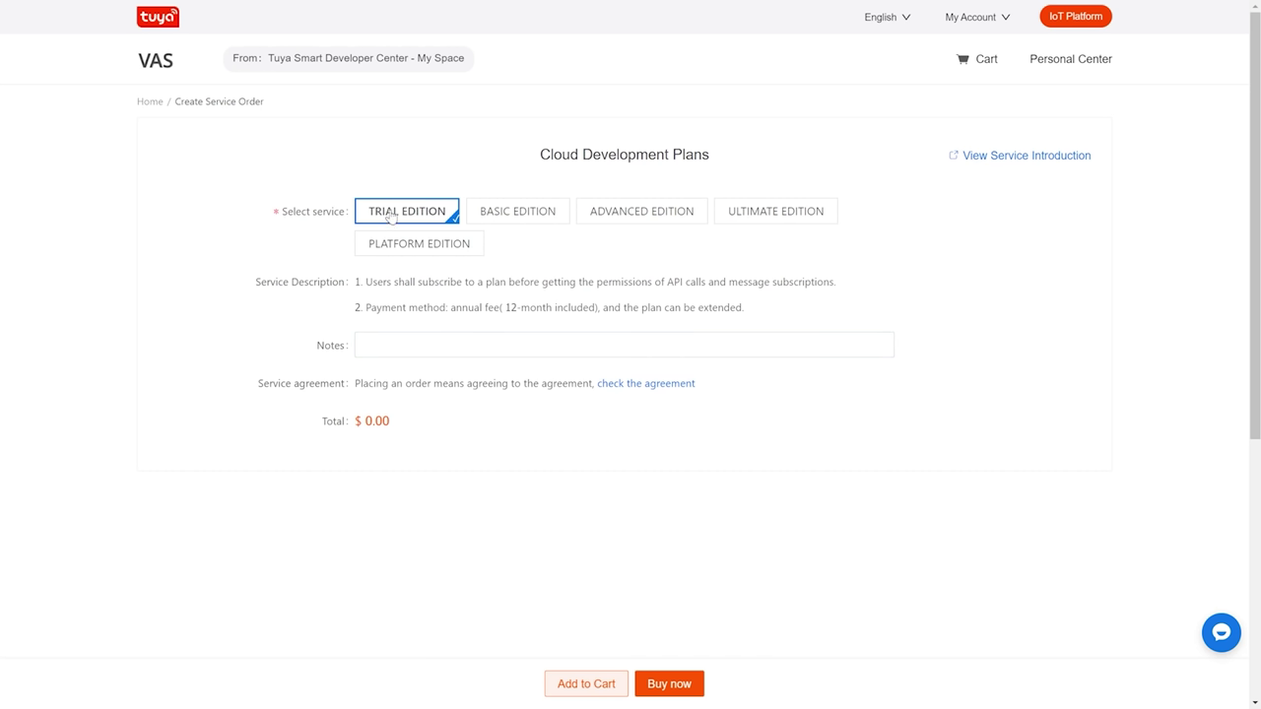
- Buy the Trial Edition plan and submit the $0.00 order
click(669, 684)
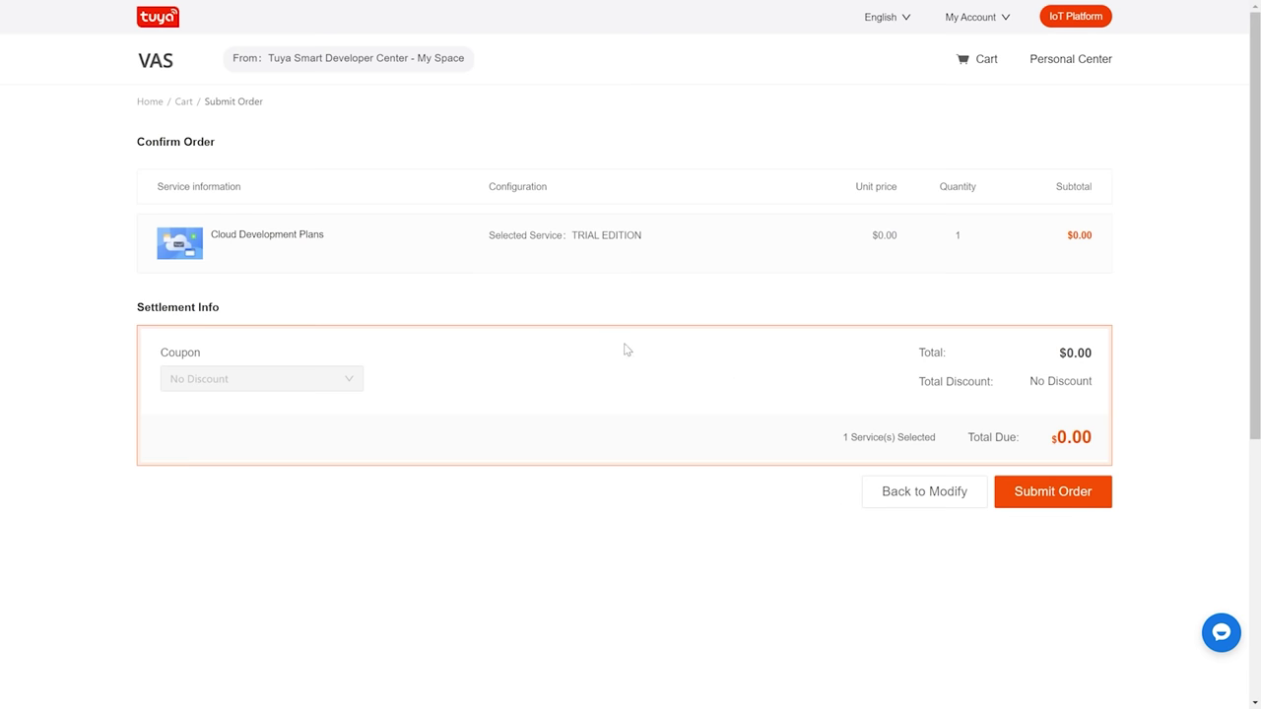
click(1084, 494)
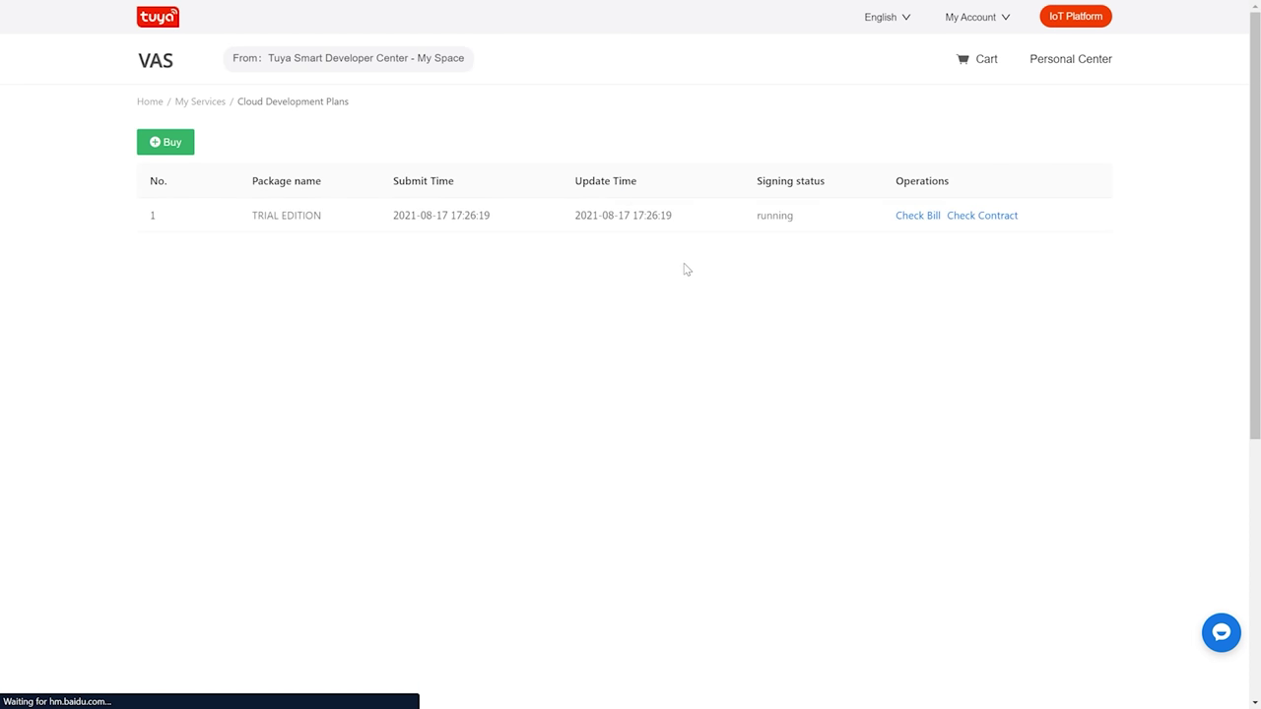
drag(245, 217, 327, 211)
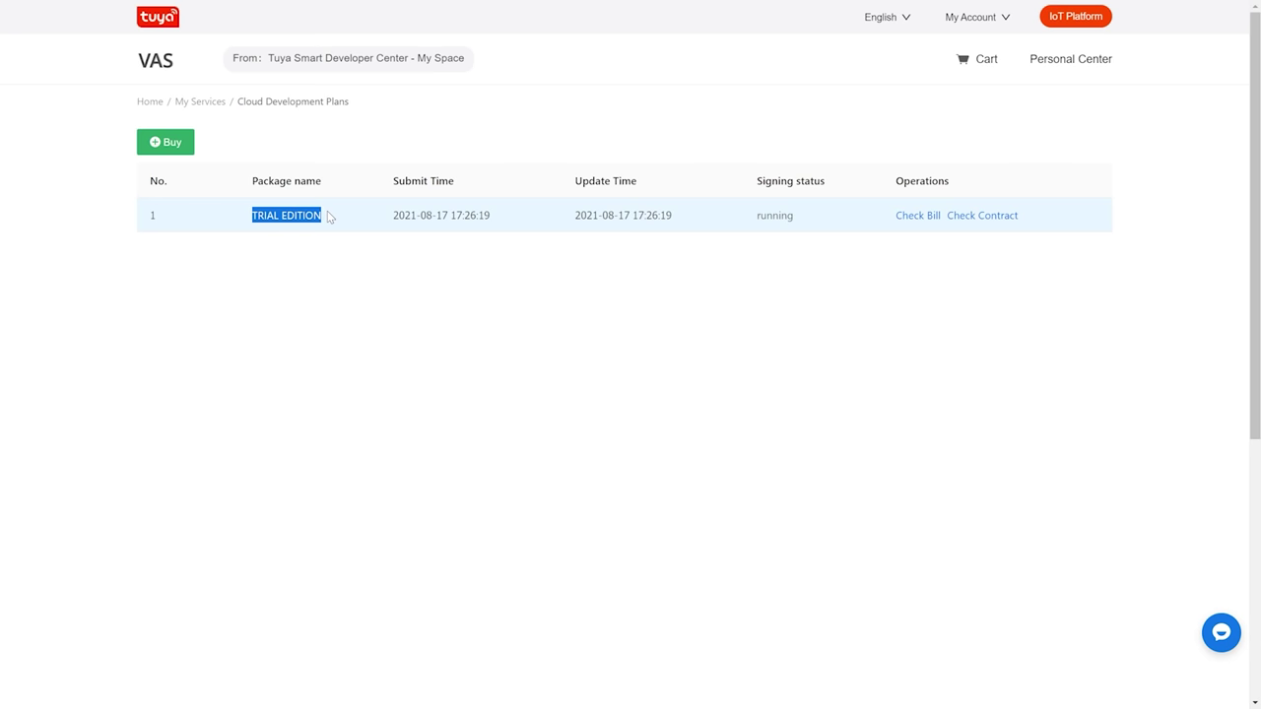
click(537, 322)
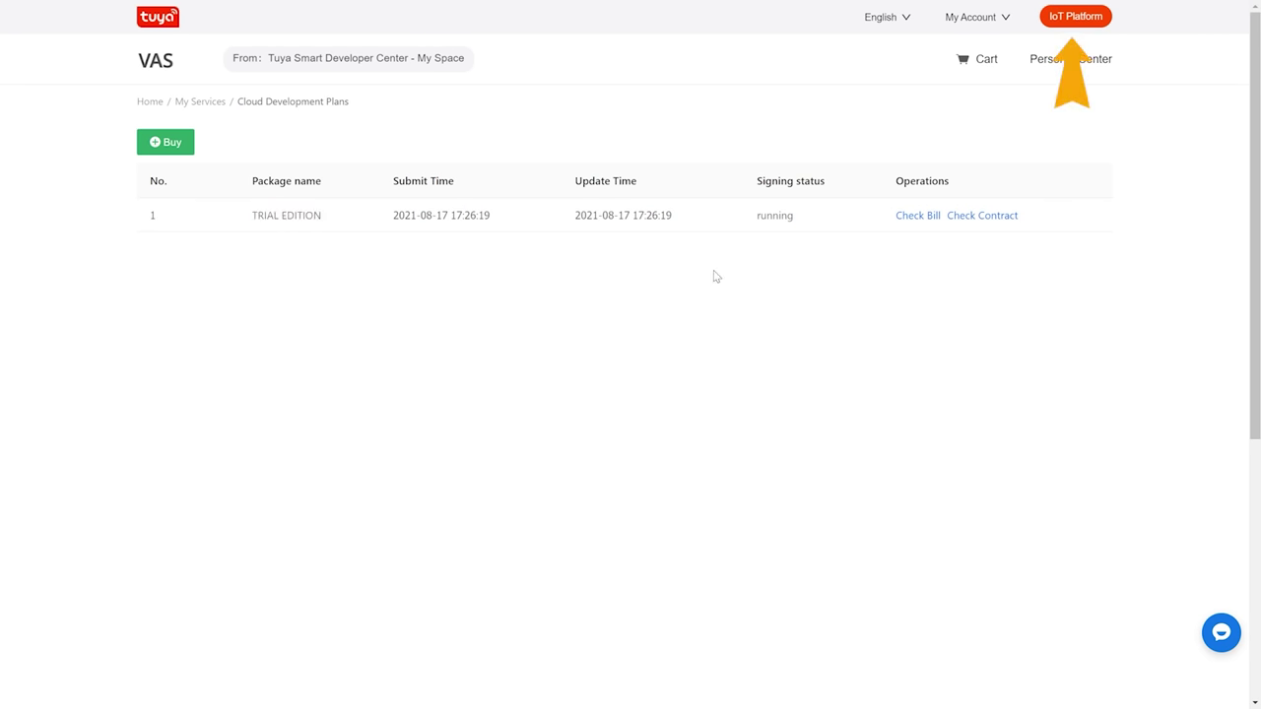
- Back in the console, start a new cloud project named Coffee
click(1081, 19)
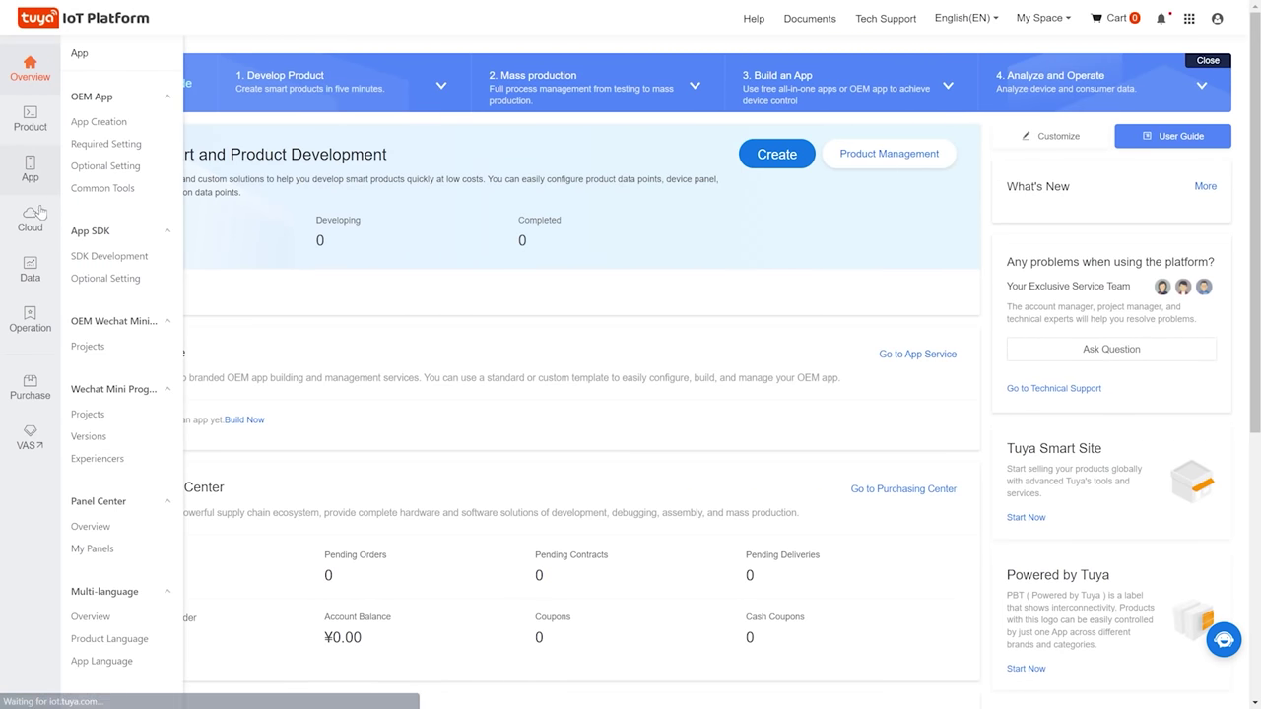
mouse_move(32, 225)
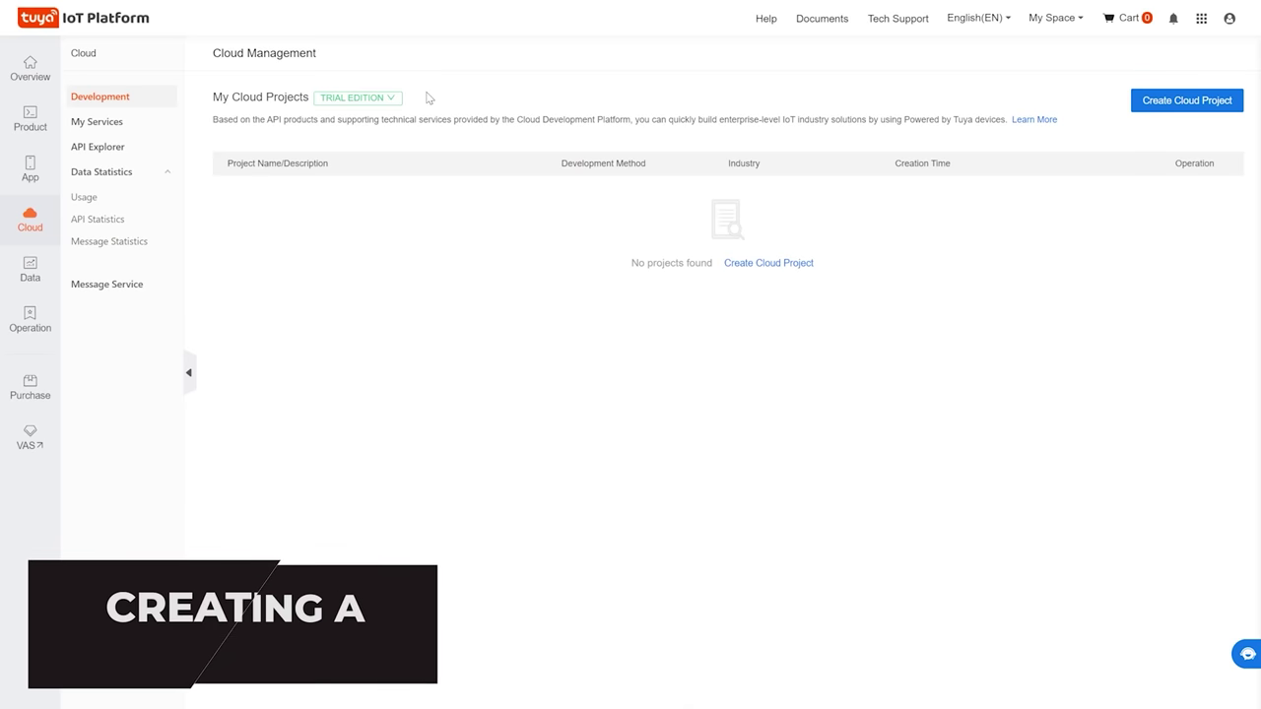
drag(428, 95, 213, 97)
click(366, 285)
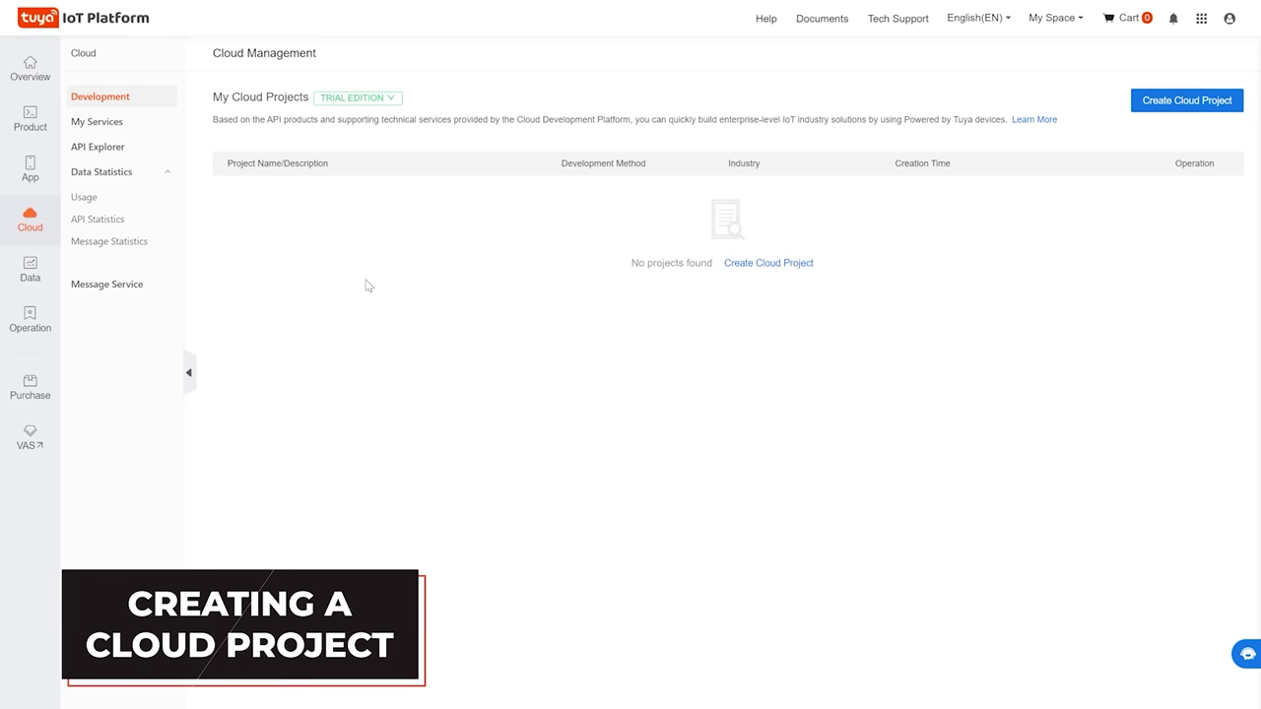
click(1168, 103)
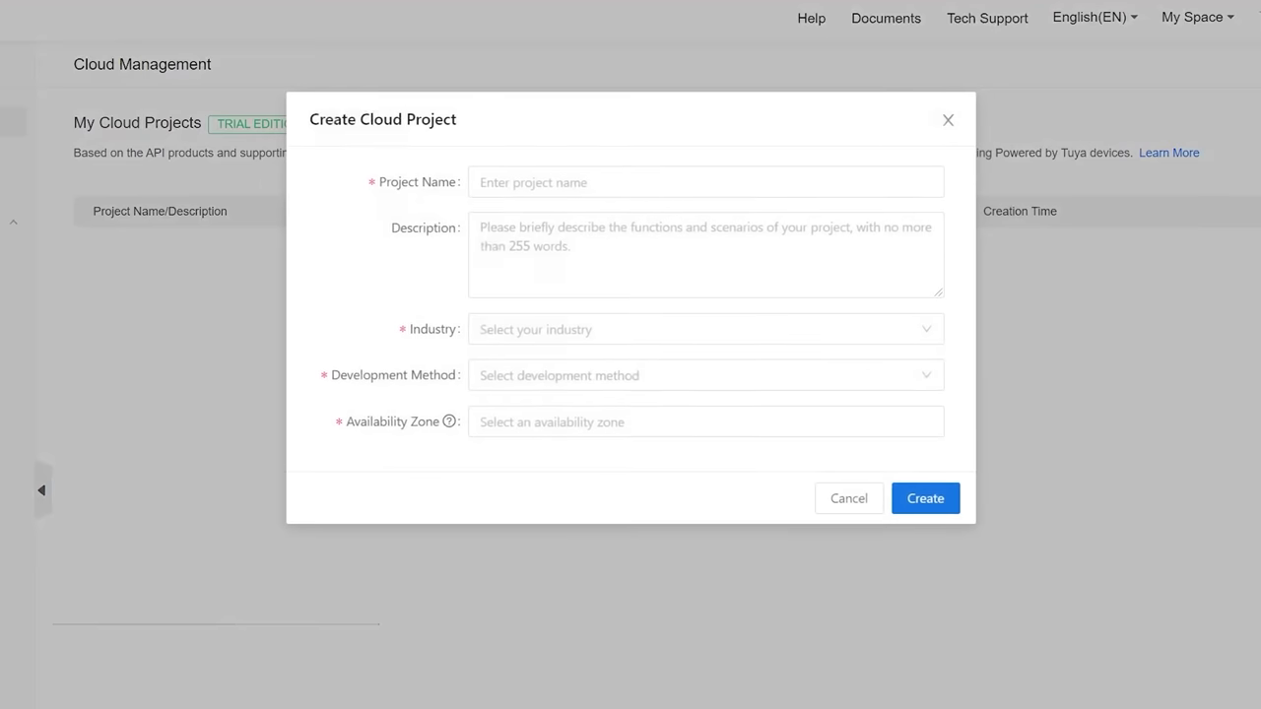
click(653, 176)
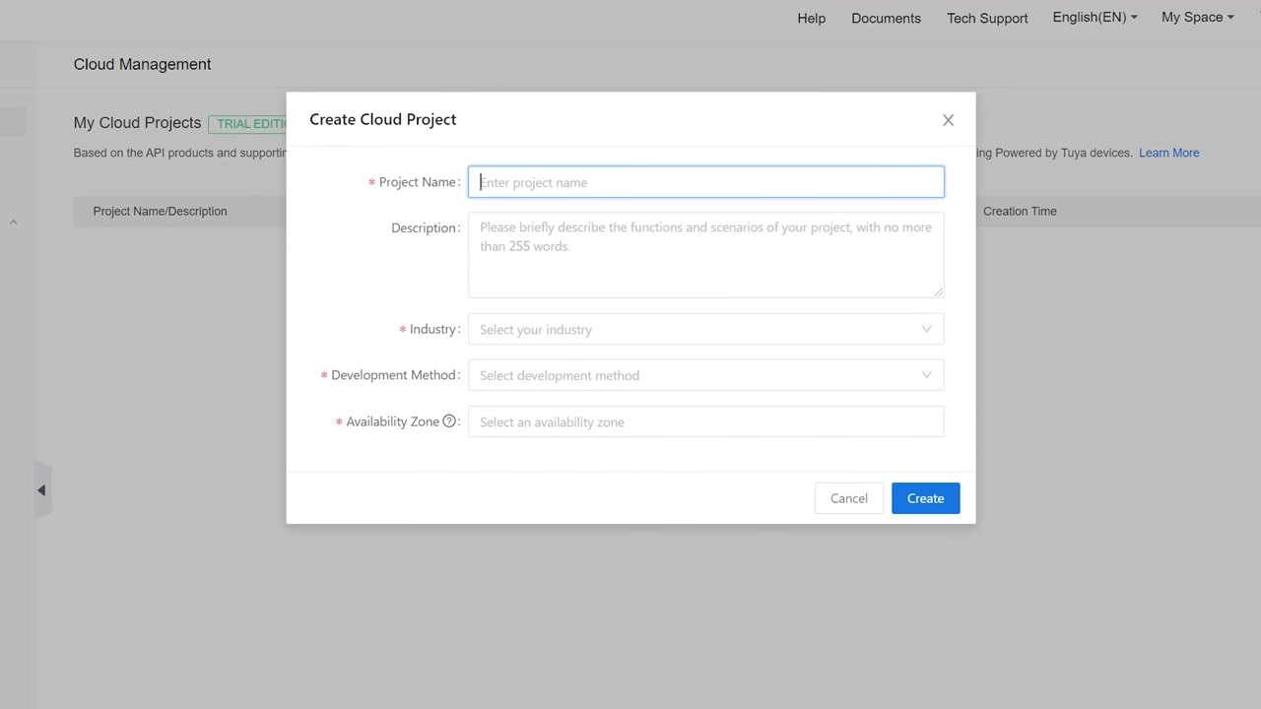
text(Coffee)
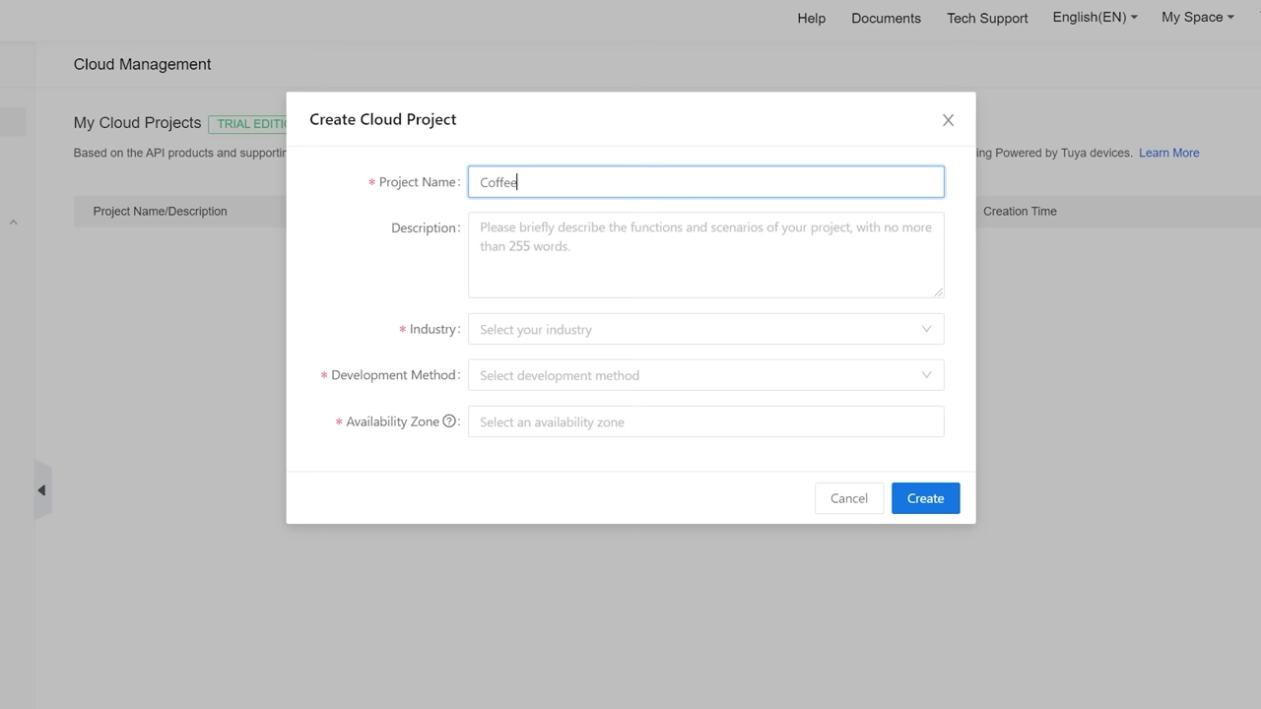
key(Tab)
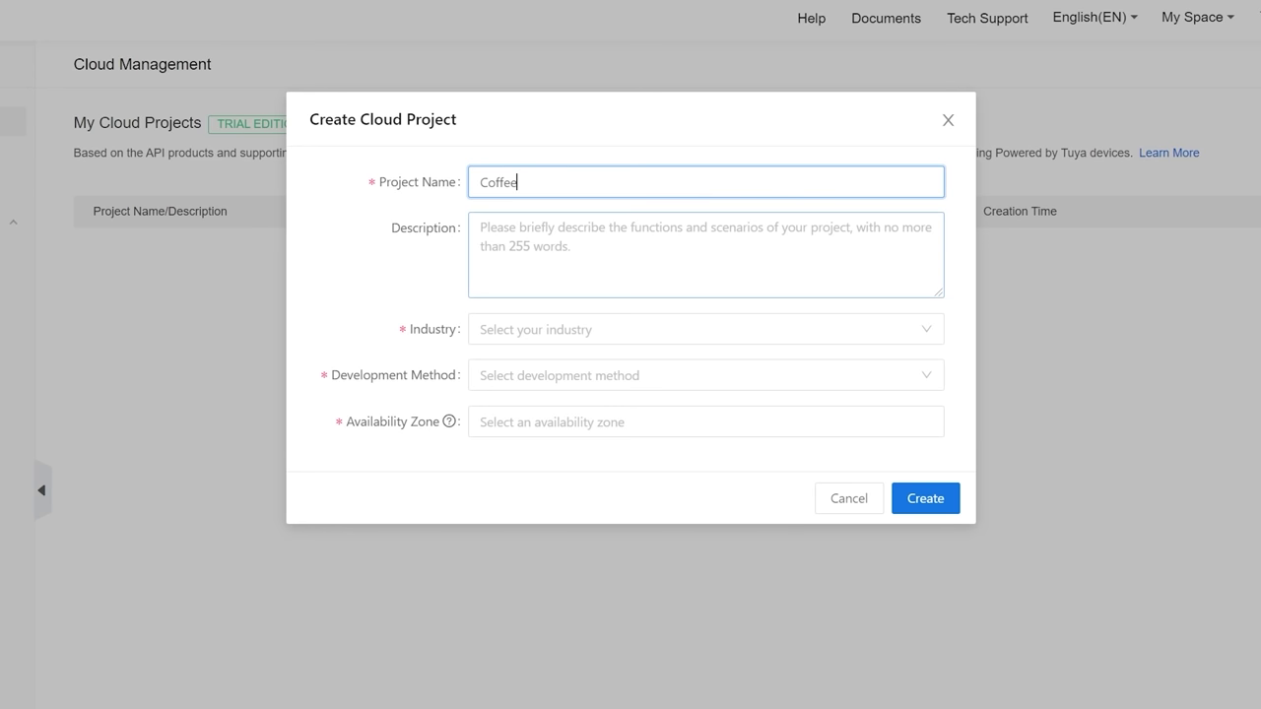
key(Tab)
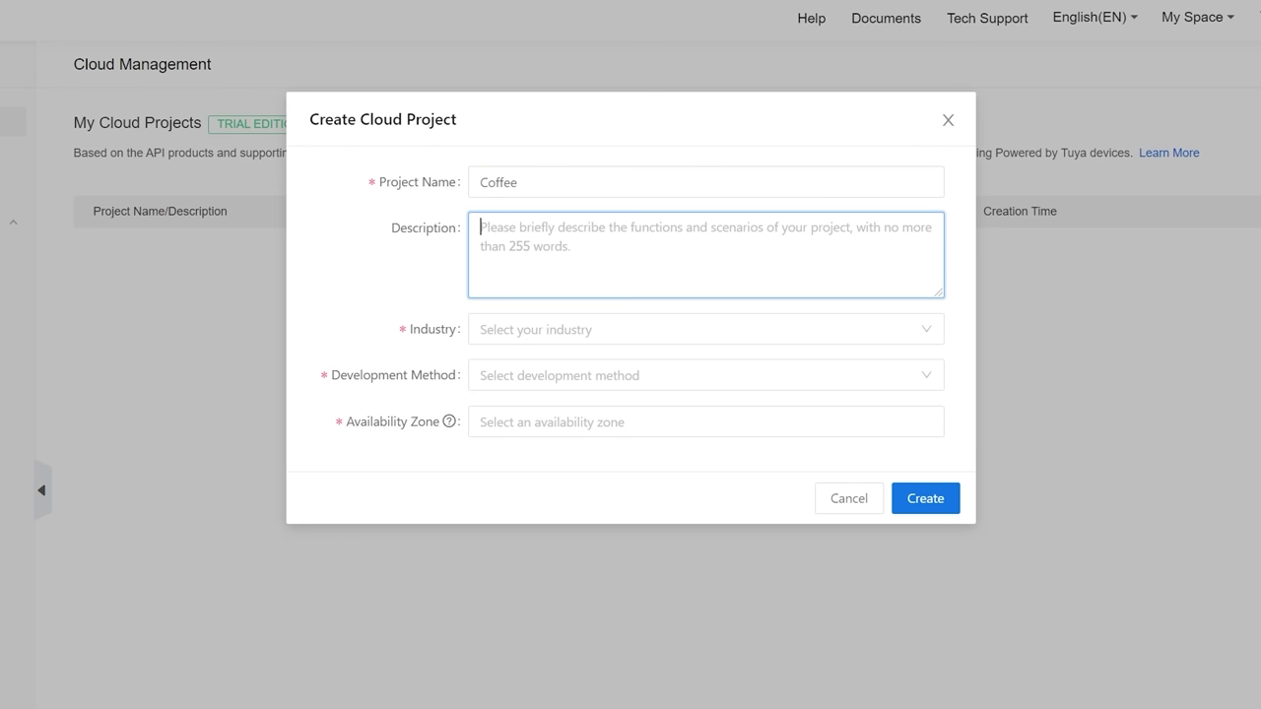
- Set the project's industry to Smart Home
click(549, 340)
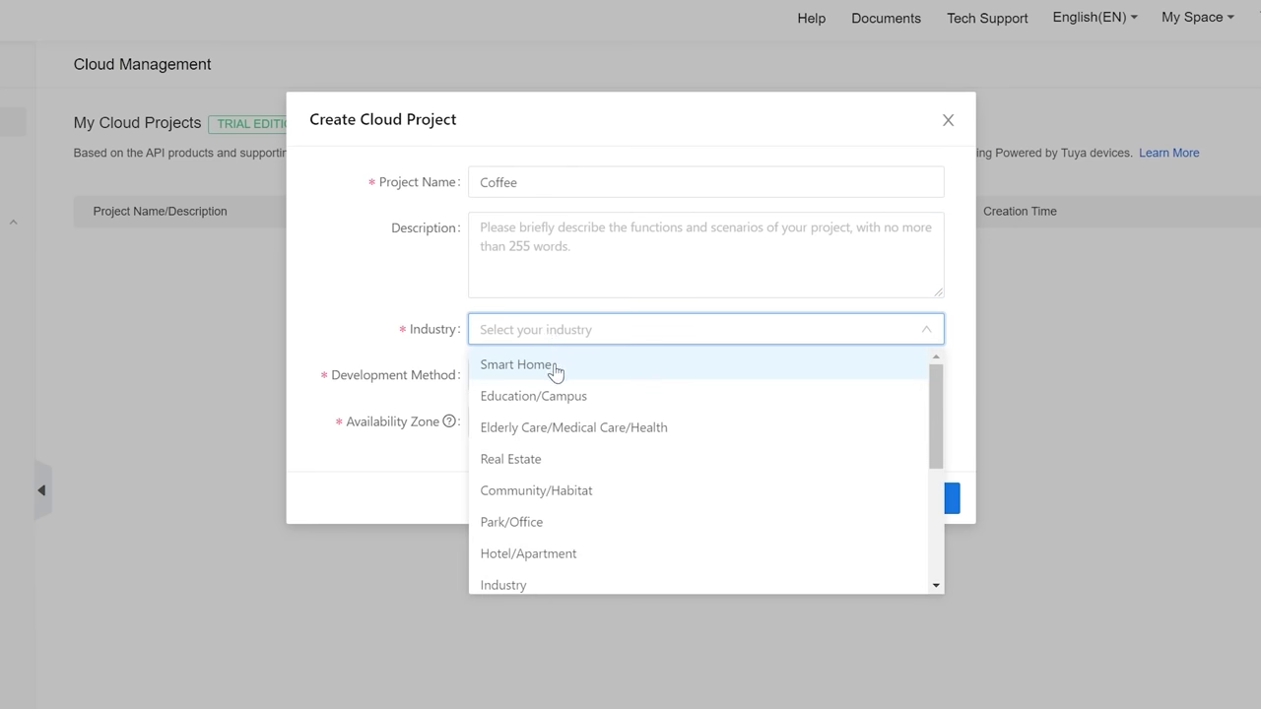
scroll(557, 395, down, 2)
scroll(550, 473, down, 1)
scroll(556, 522, up, 3)
click(567, 367)
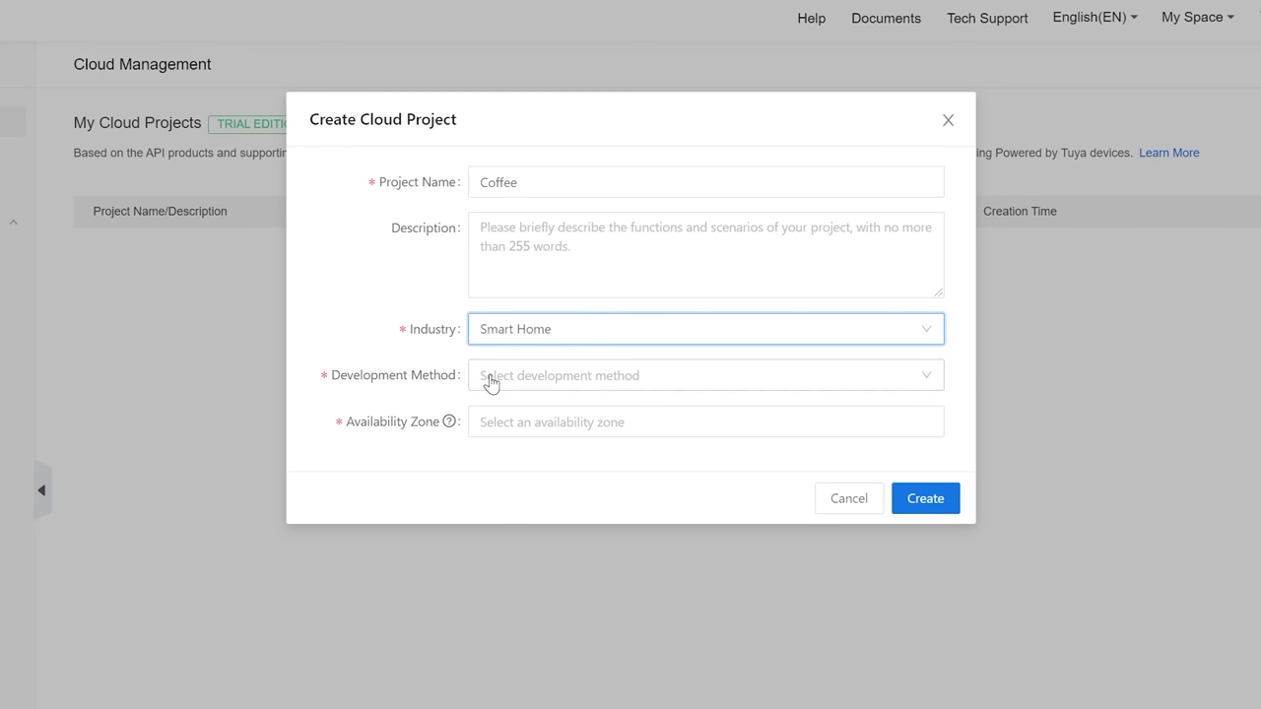
- Choose Custom development method and the America and Eastern America availability zones
click(574, 394)
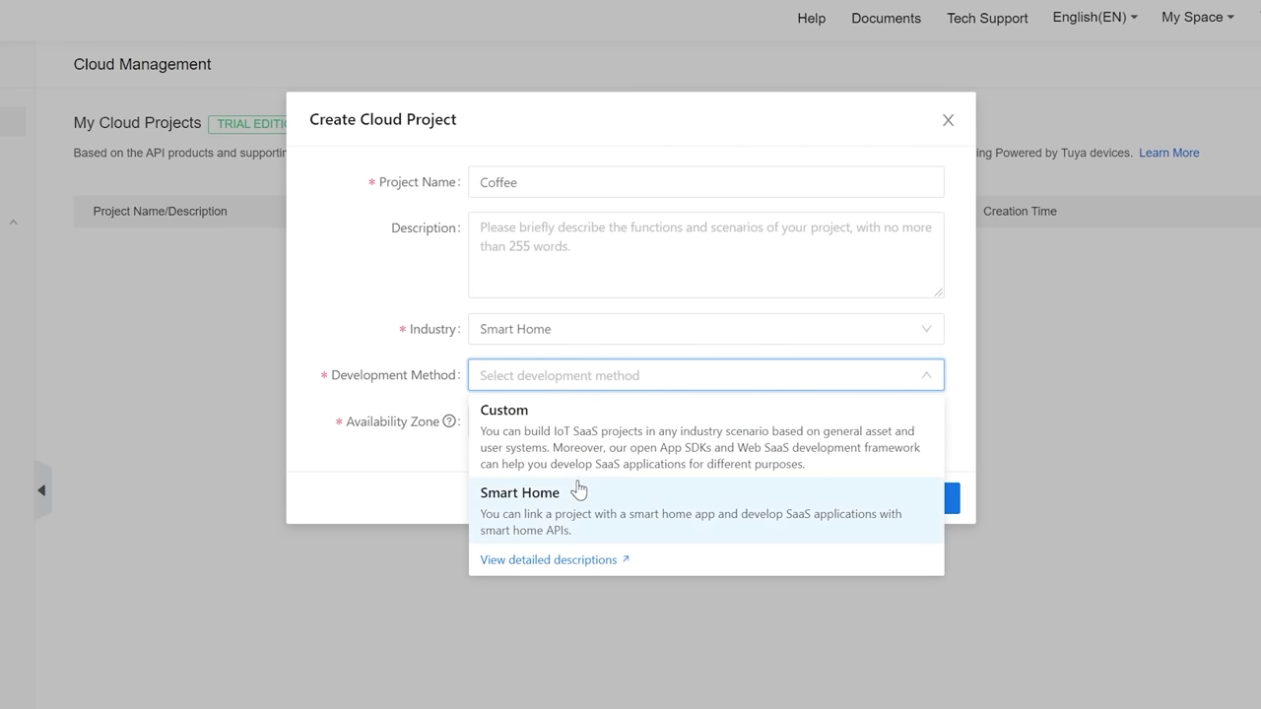
click(592, 453)
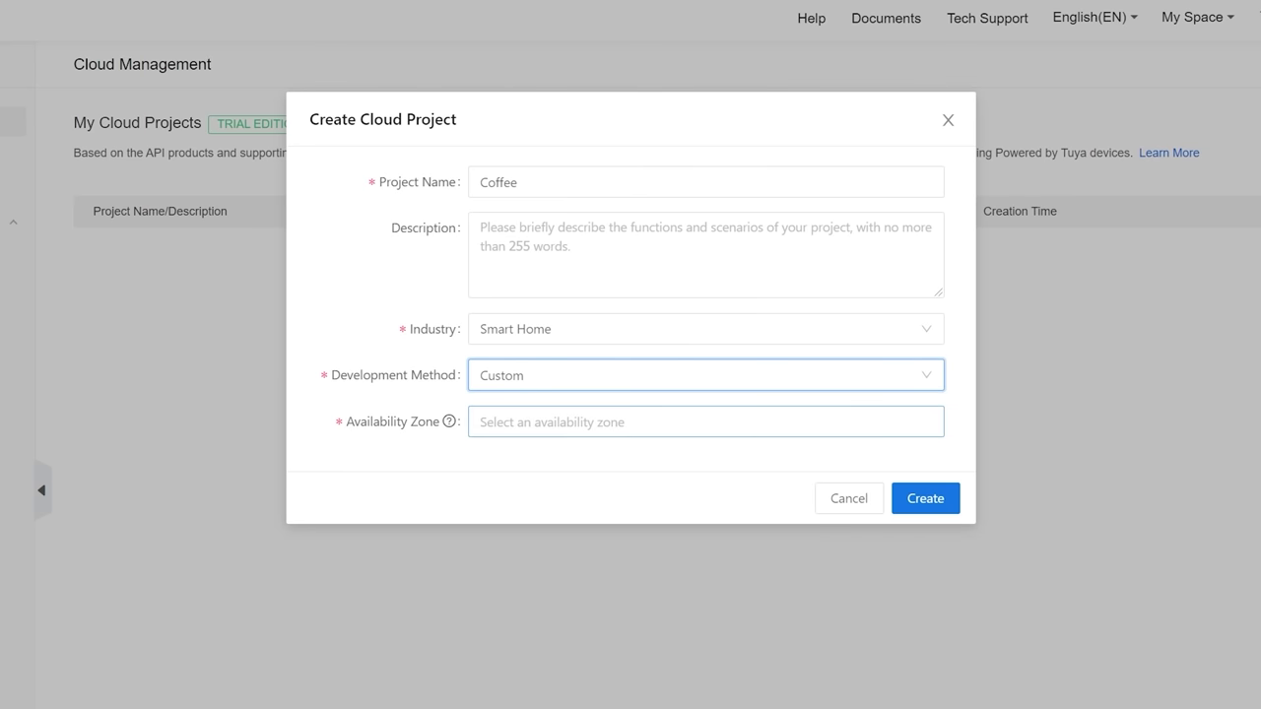
click(588, 422)
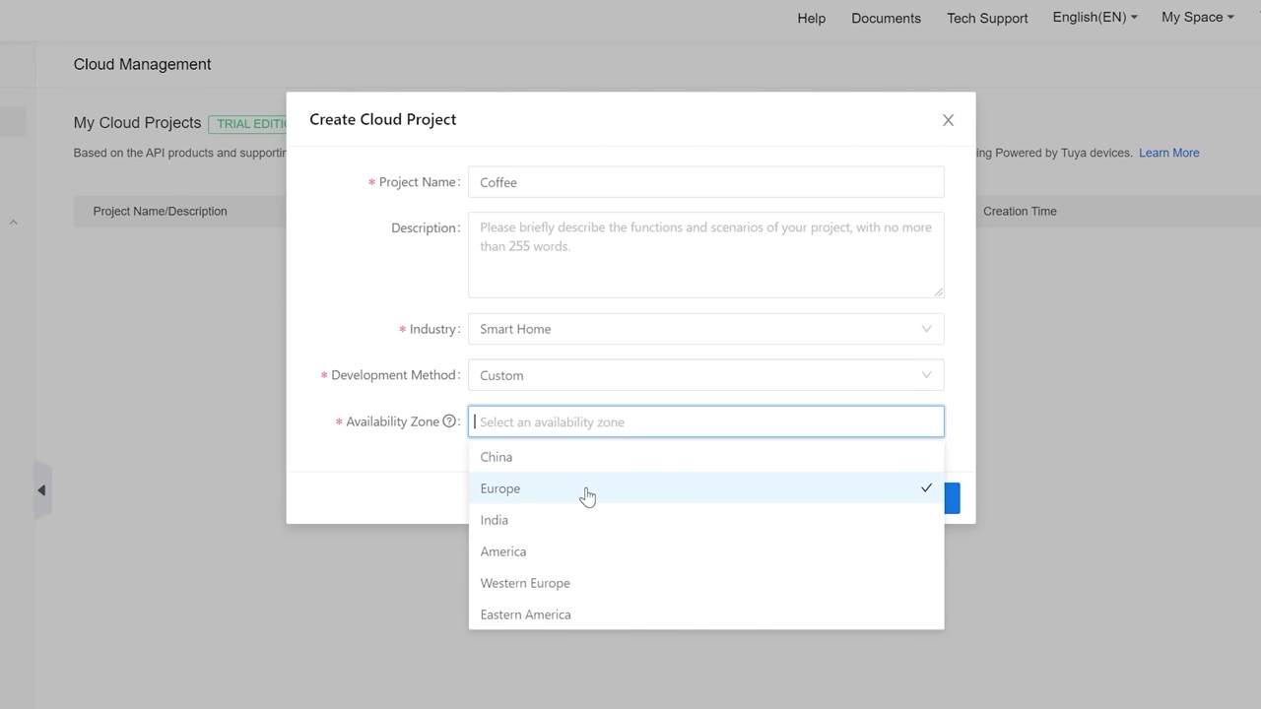
click(558, 553)
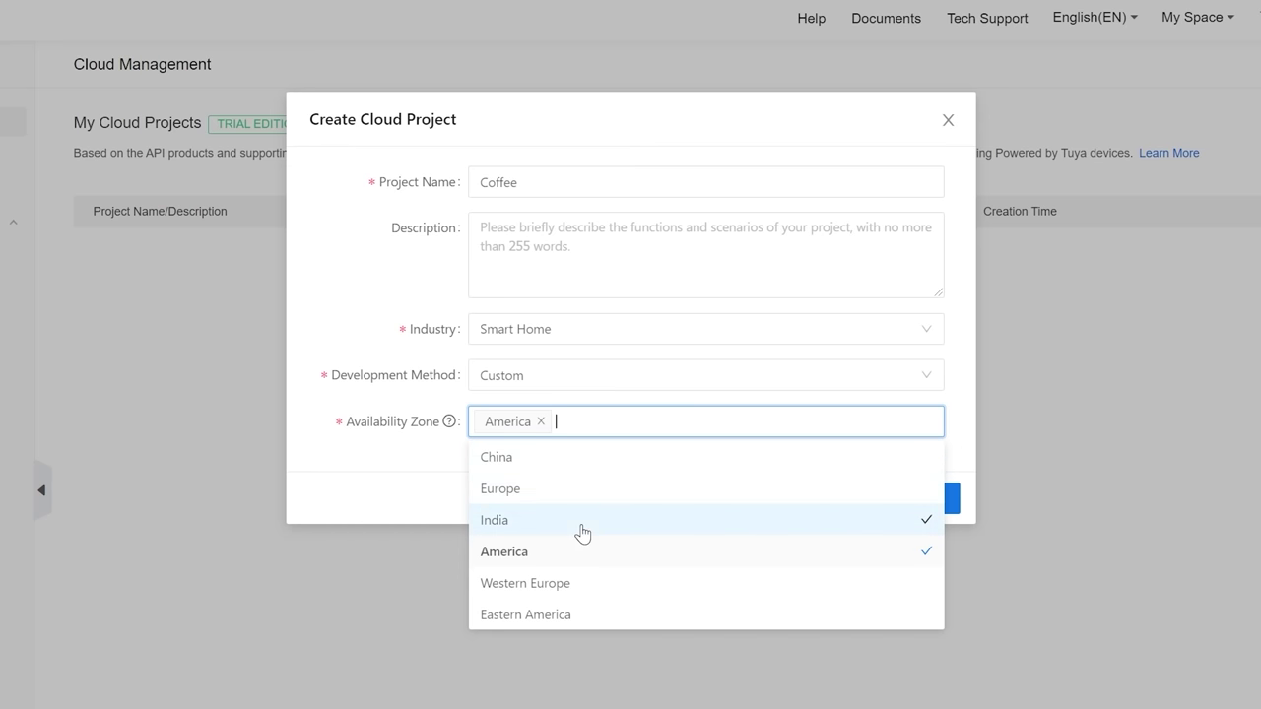
click(579, 618)
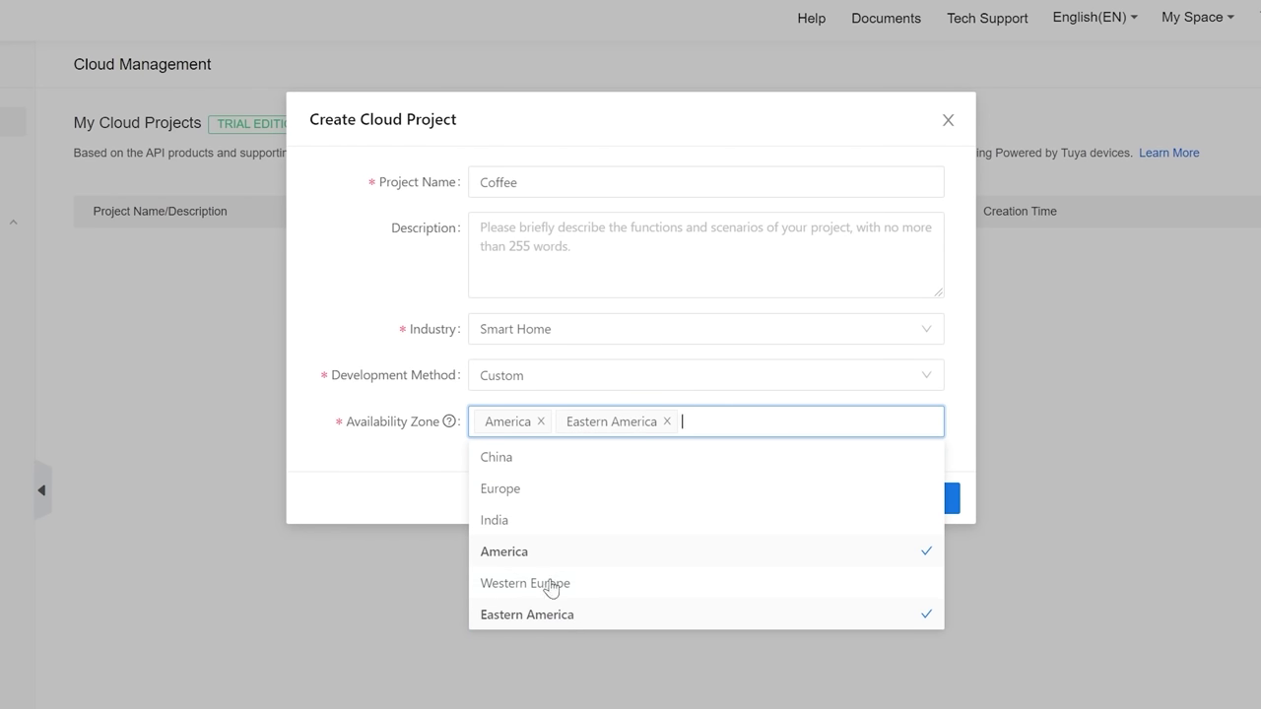
click(552, 694)
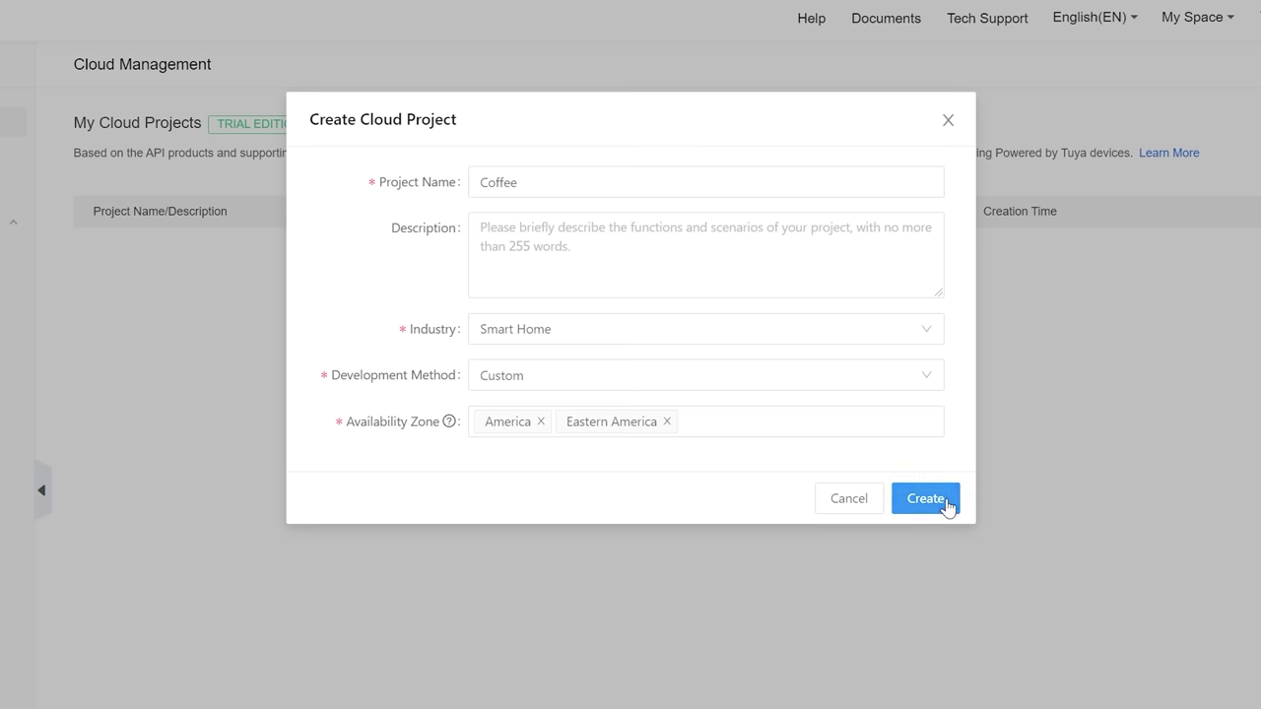
- Create the Coffee cloud project
click(931, 494)
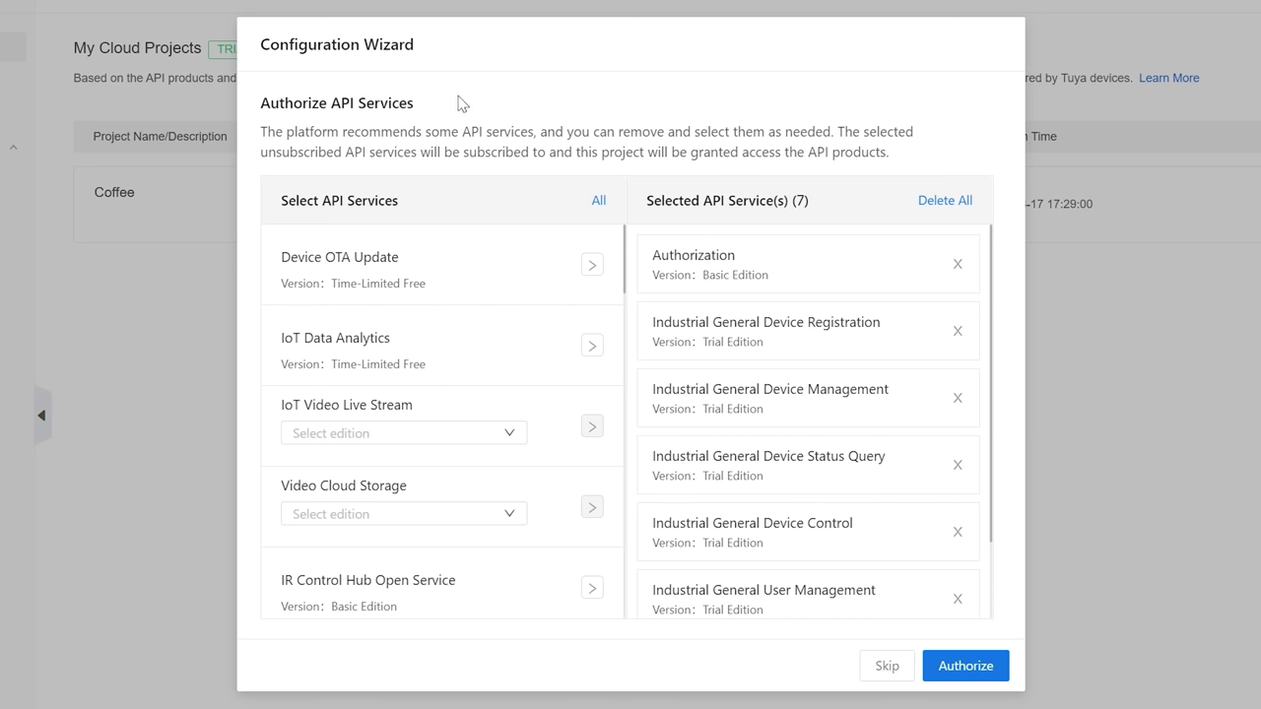
drag(459, 105, 254, 108)
click(546, 114)
- Add Industry Project Client Service to the selected API services
scroll(724, 281, down, 1)
scroll(788, 444, up, 1)
scroll(726, 273, down, 1)
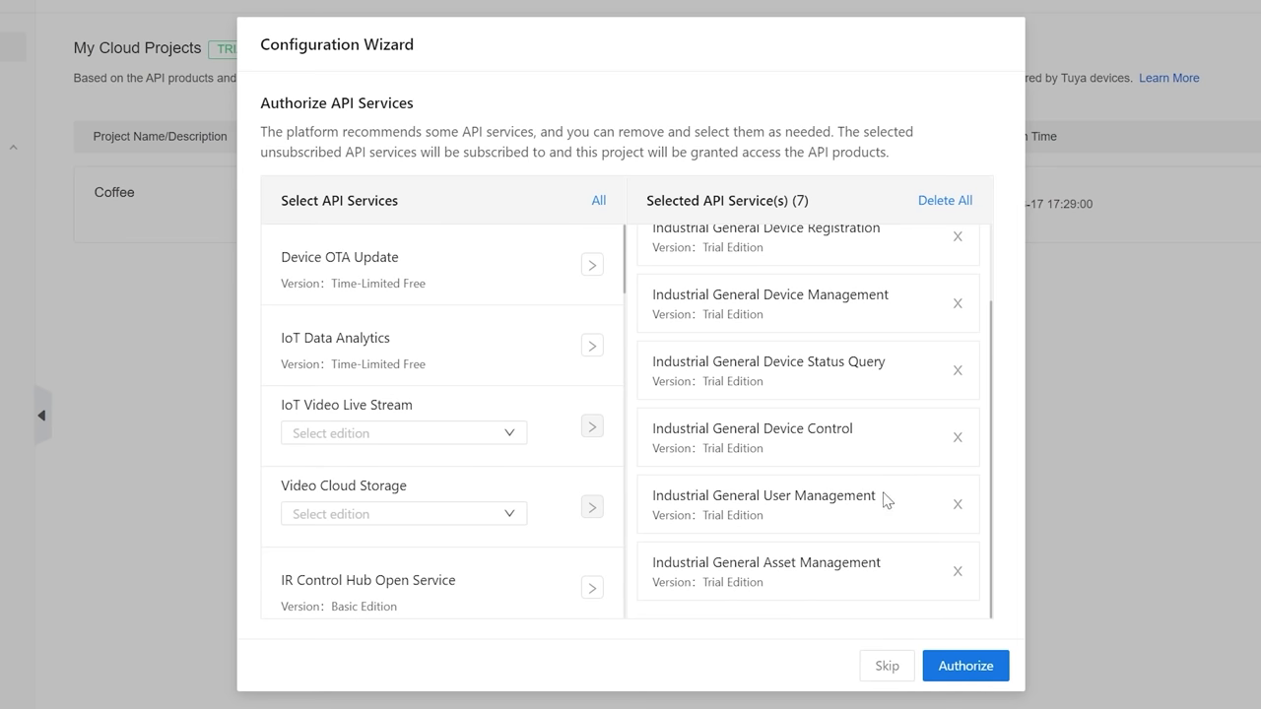
scroll(877, 501, up, 1)
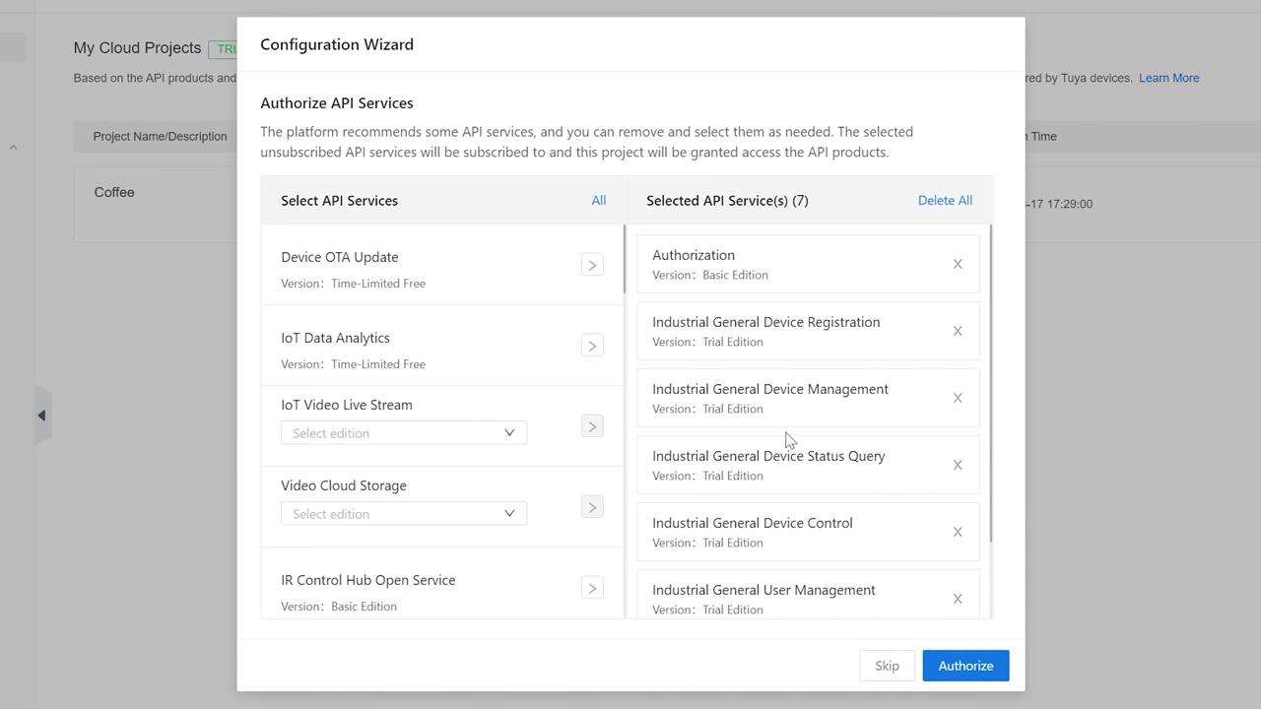
scroll(543, 345, down, 2)
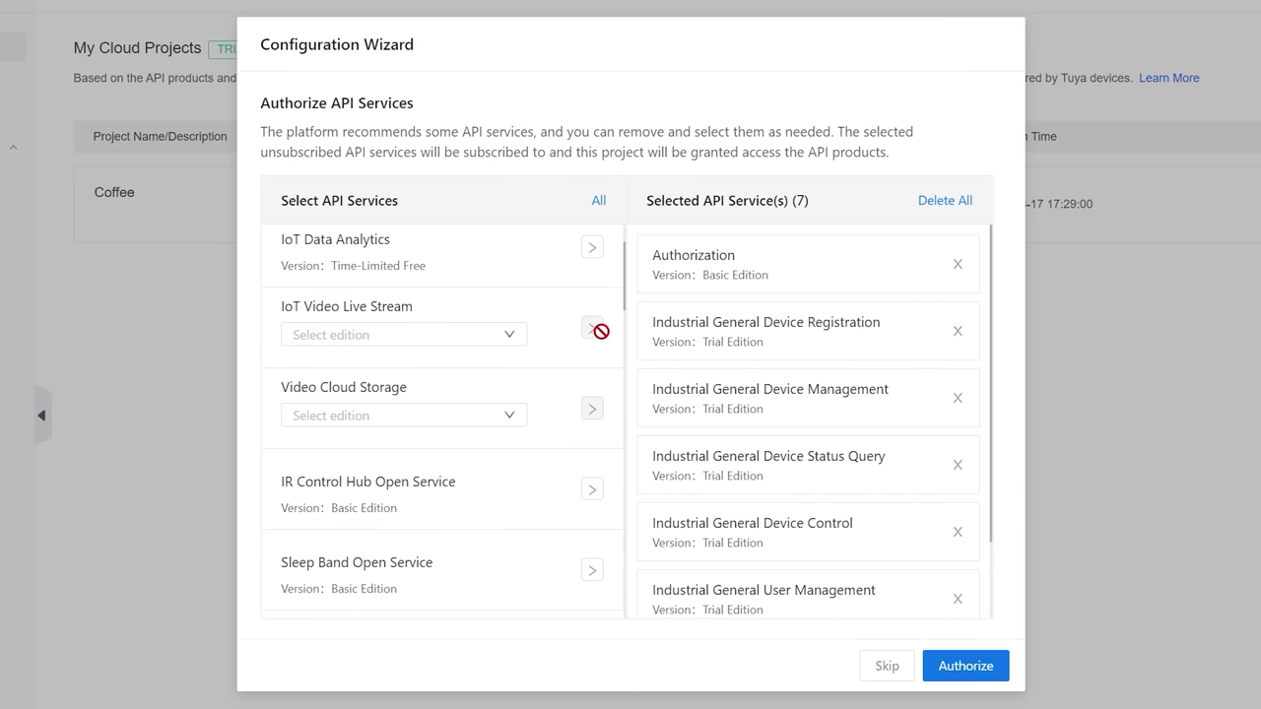
scroll(595, 331, down, 6)
scroll(548, 336, down, 6)
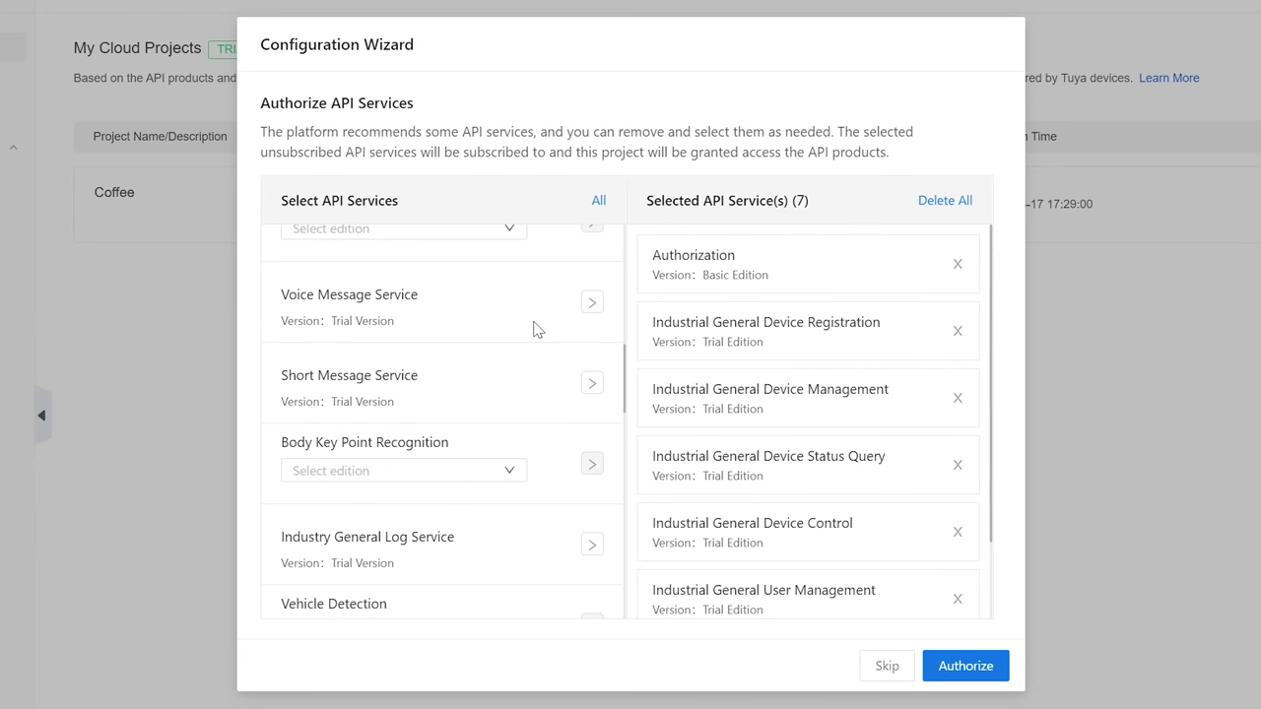
scroll(535, 330, down, 4)
scroll(519, 335, down, 11)
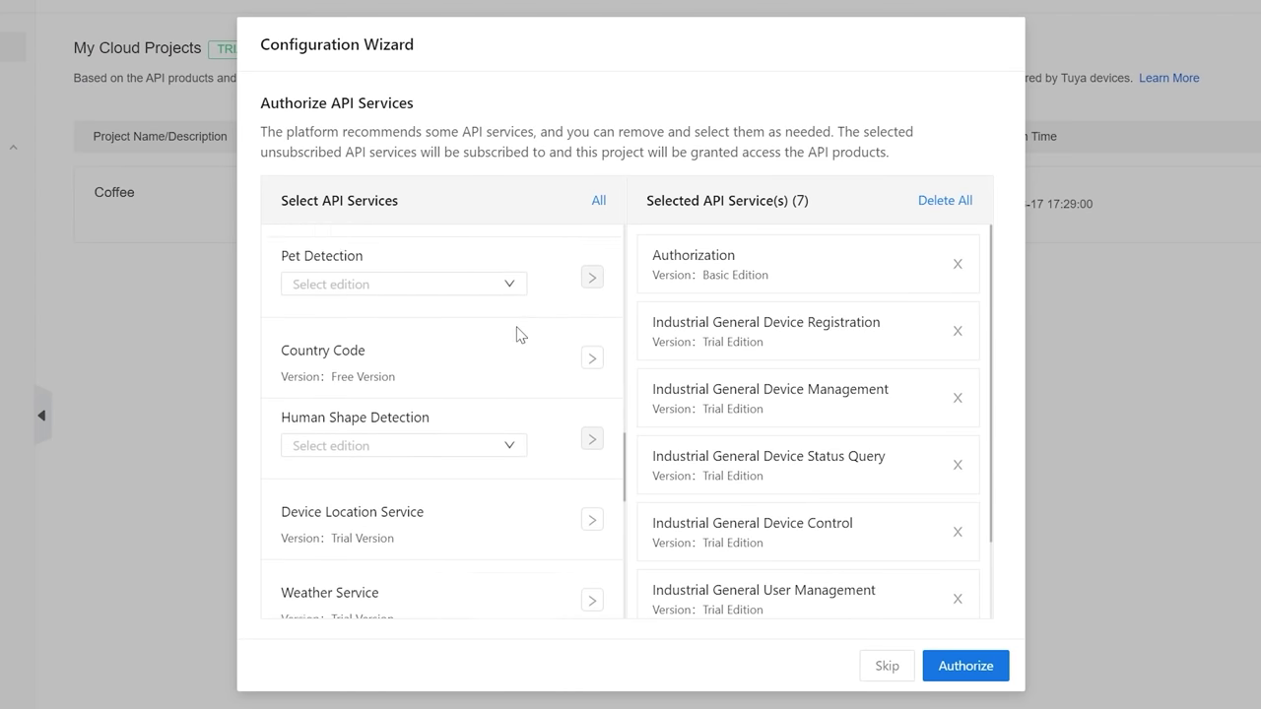
scroll(519, 335, down, 7)
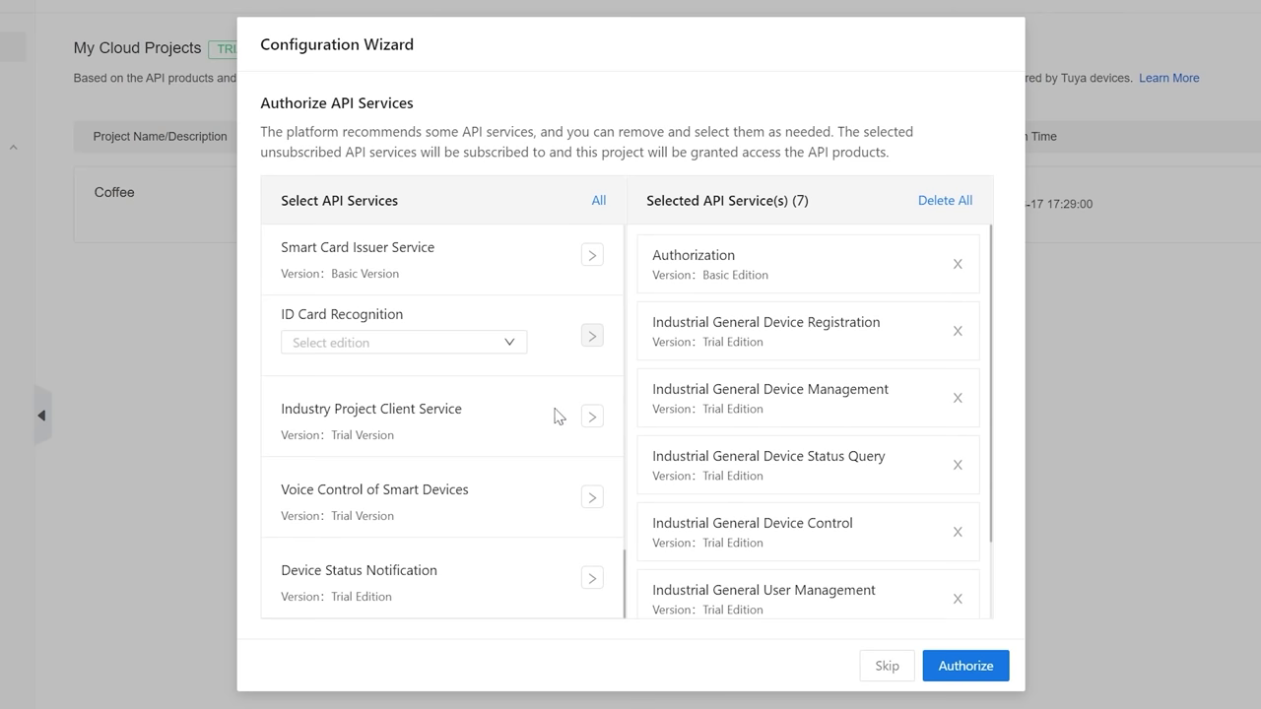
click(592, 419)
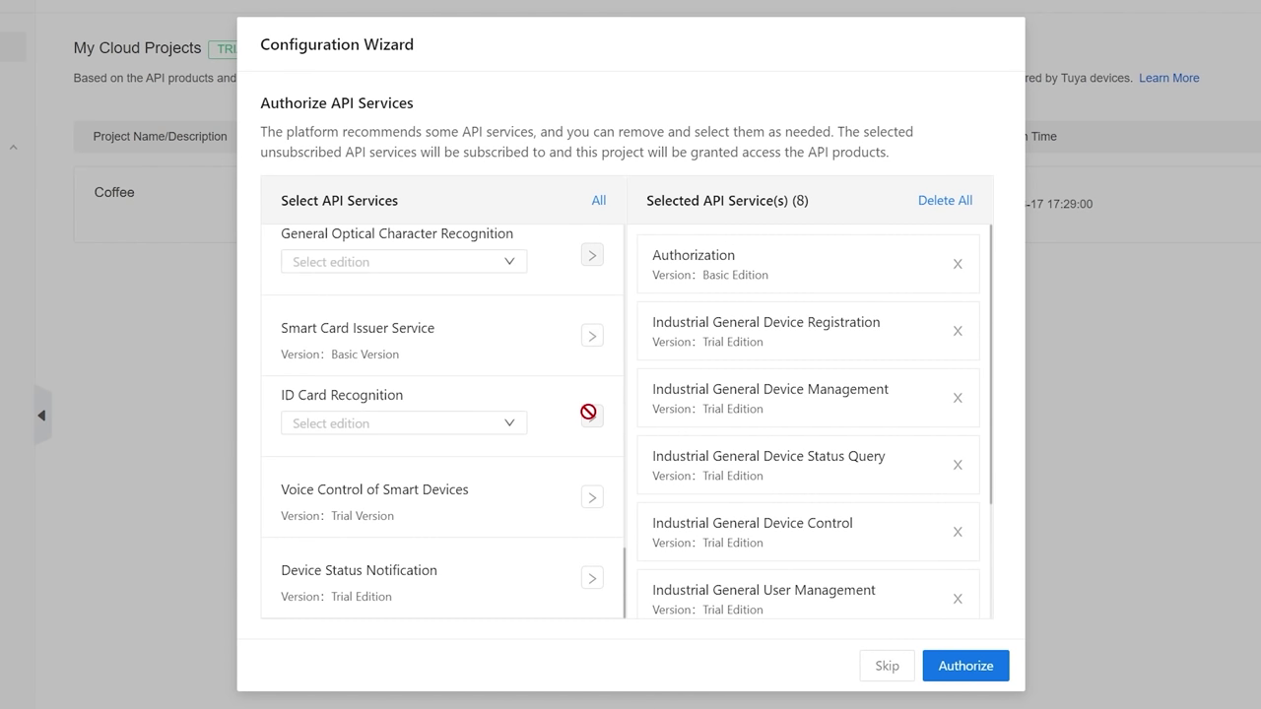
- Add LBS and Weather Service, then authorize all 10 API services
scroll(857, 361, down, 1)
scroll(860, 361, down, 2)
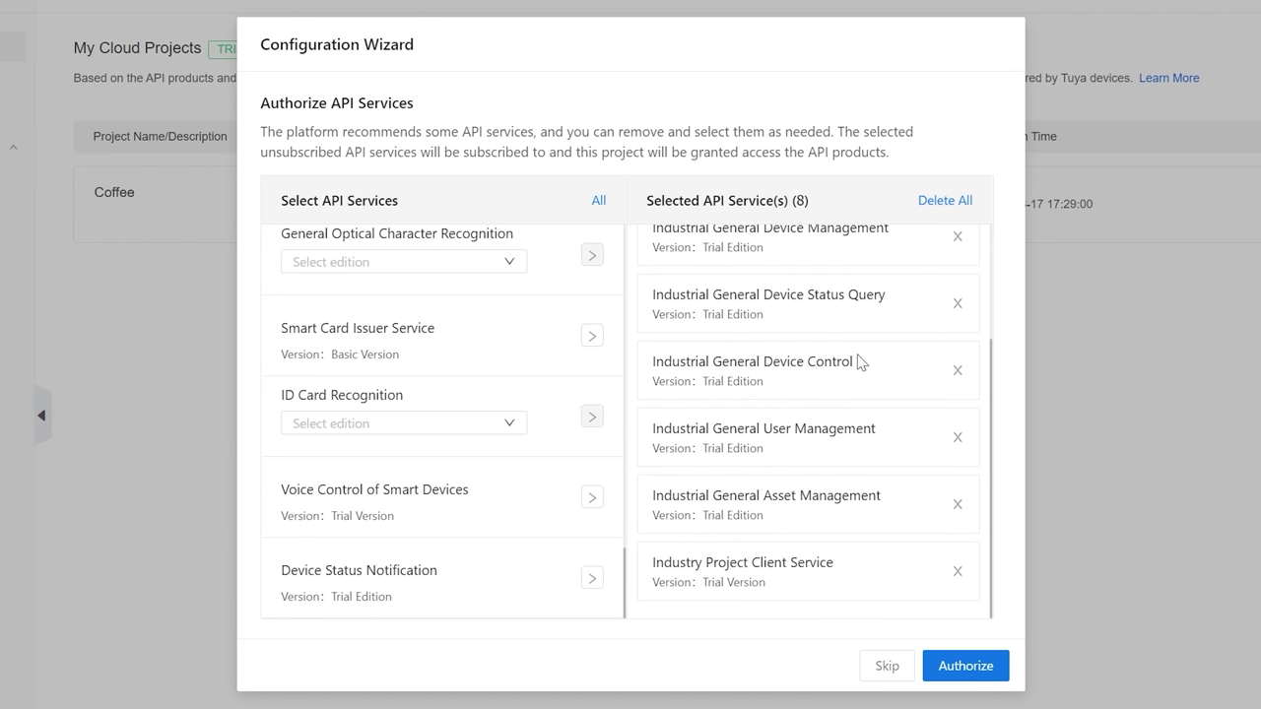
scroll(858, 365, up, 3)
scroll(483, 451, up, 1)
scroll(483, 451, up, 3)
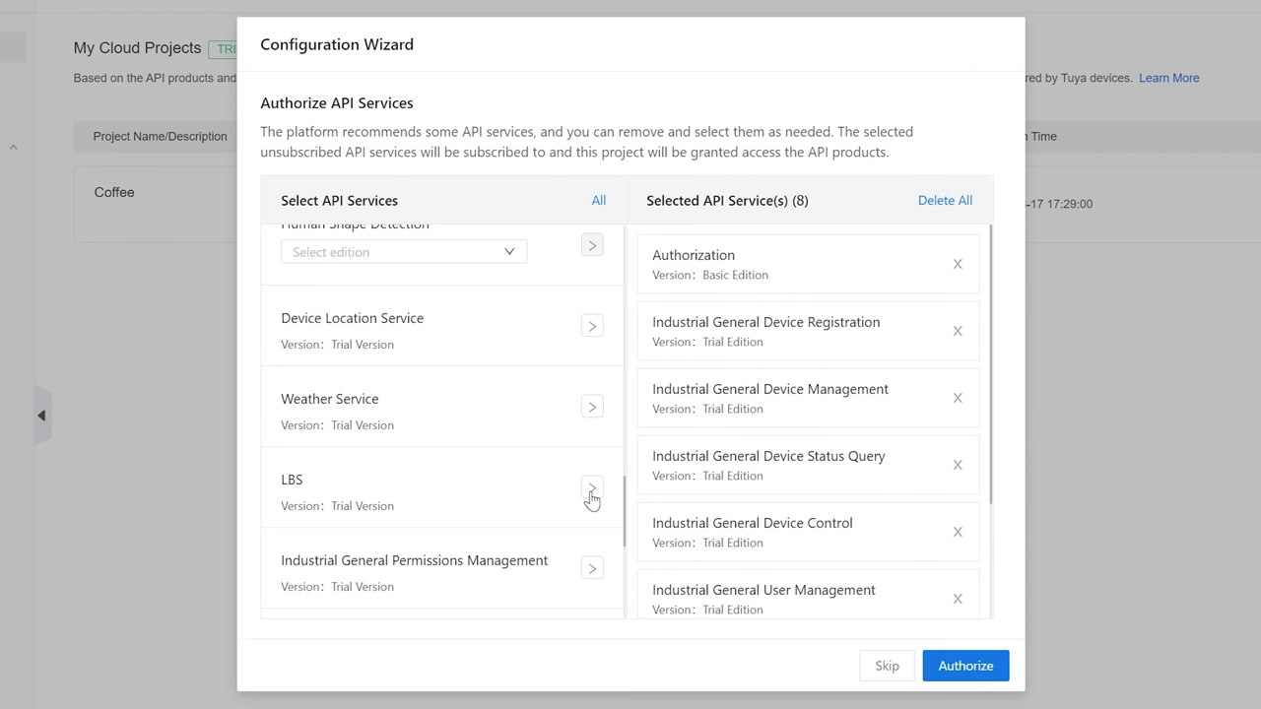
click(592, 491)
scroll(528, 419, up, 1)
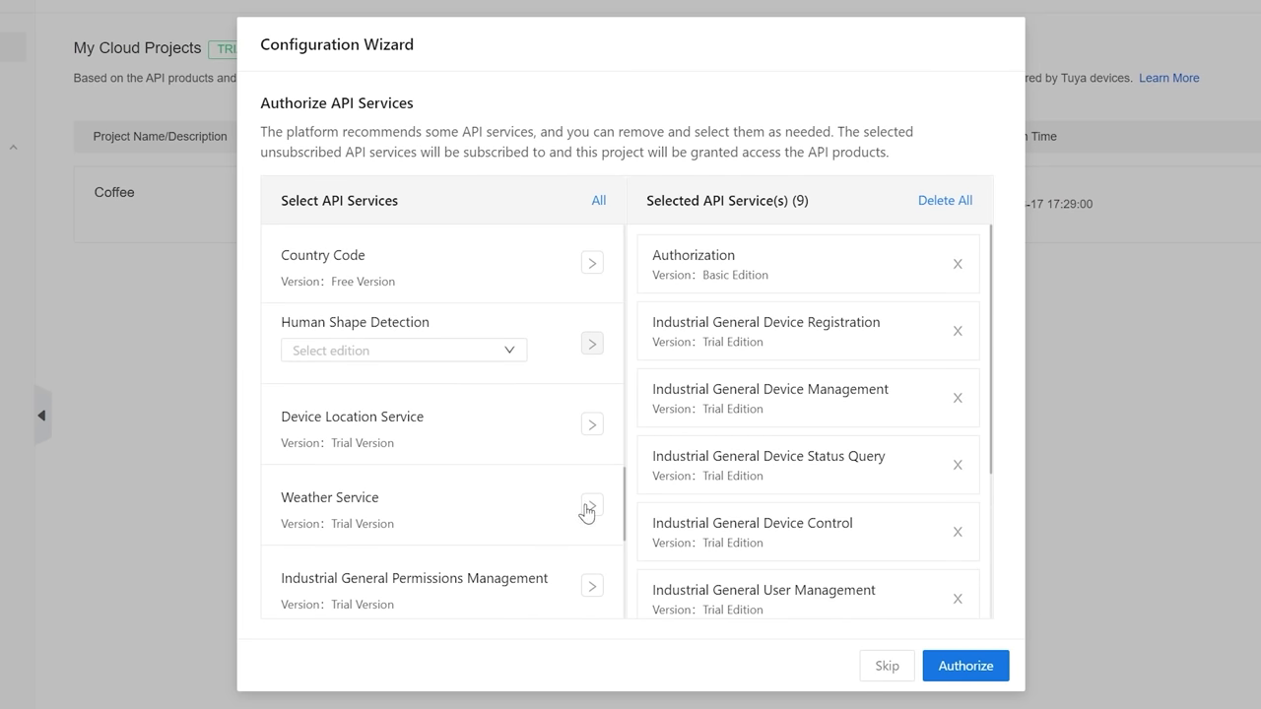
scroll(585, 509, down, 1)
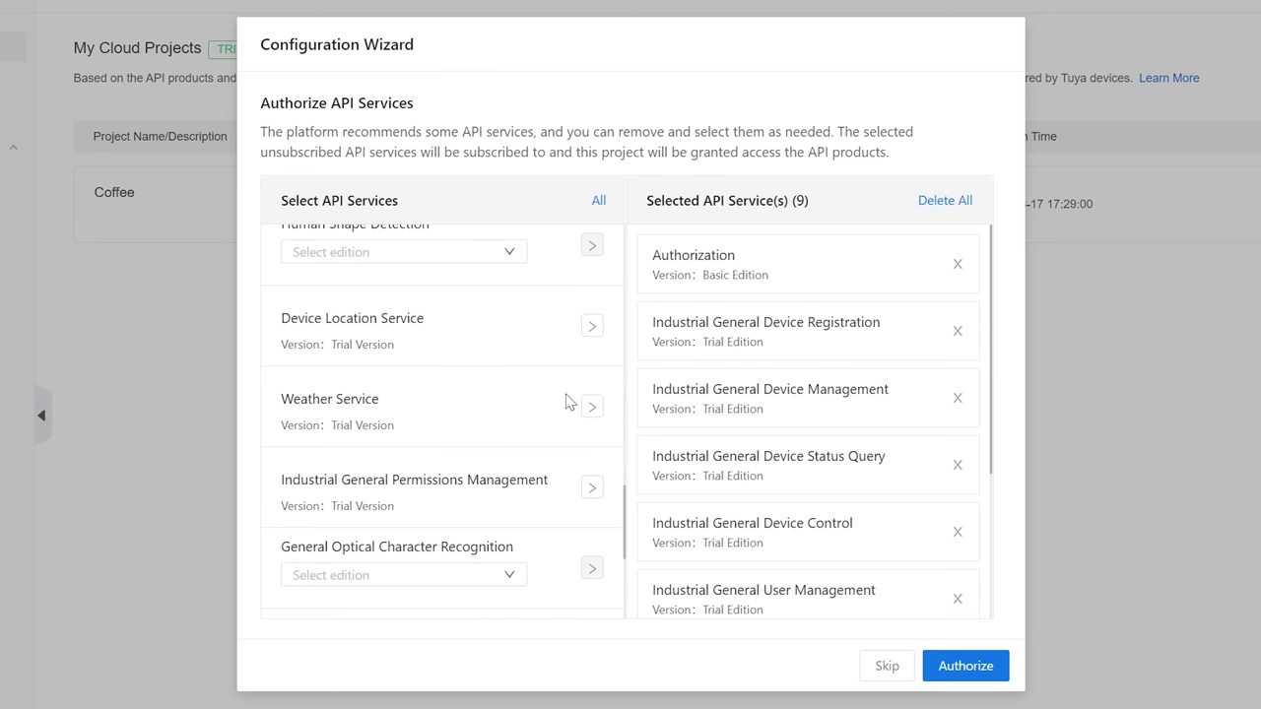
click(589, 416)
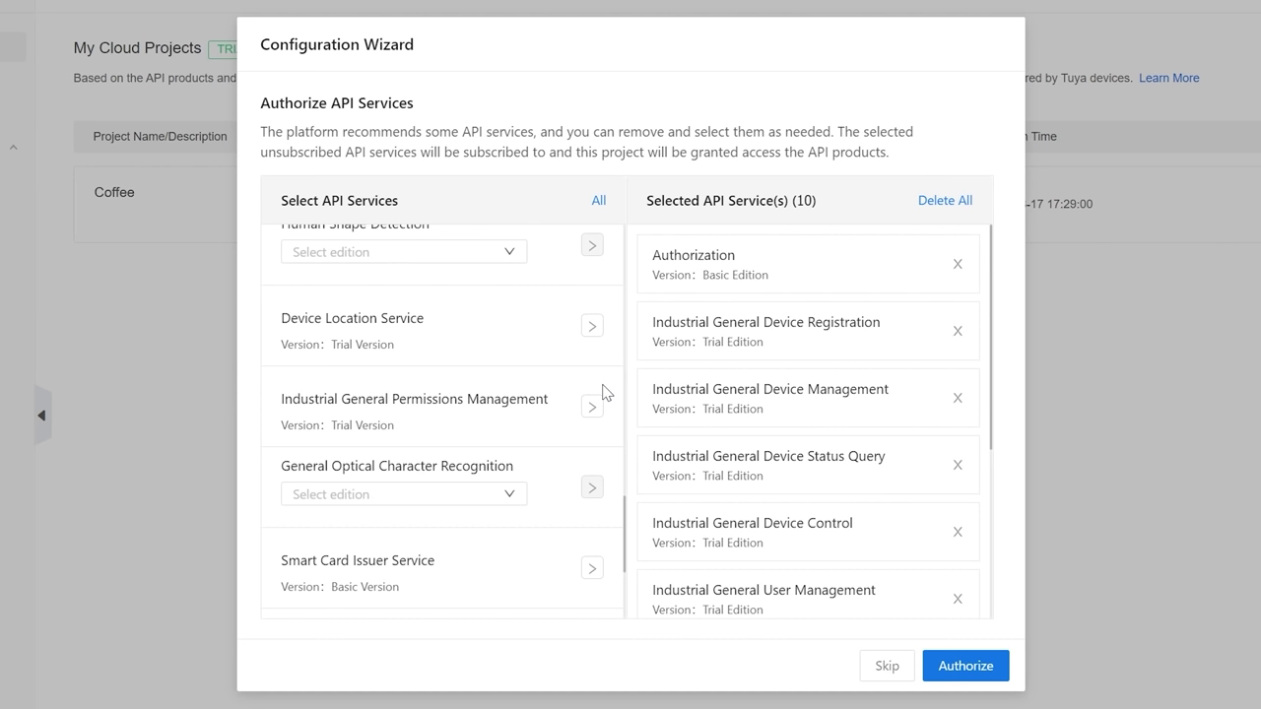
click(964, 668)
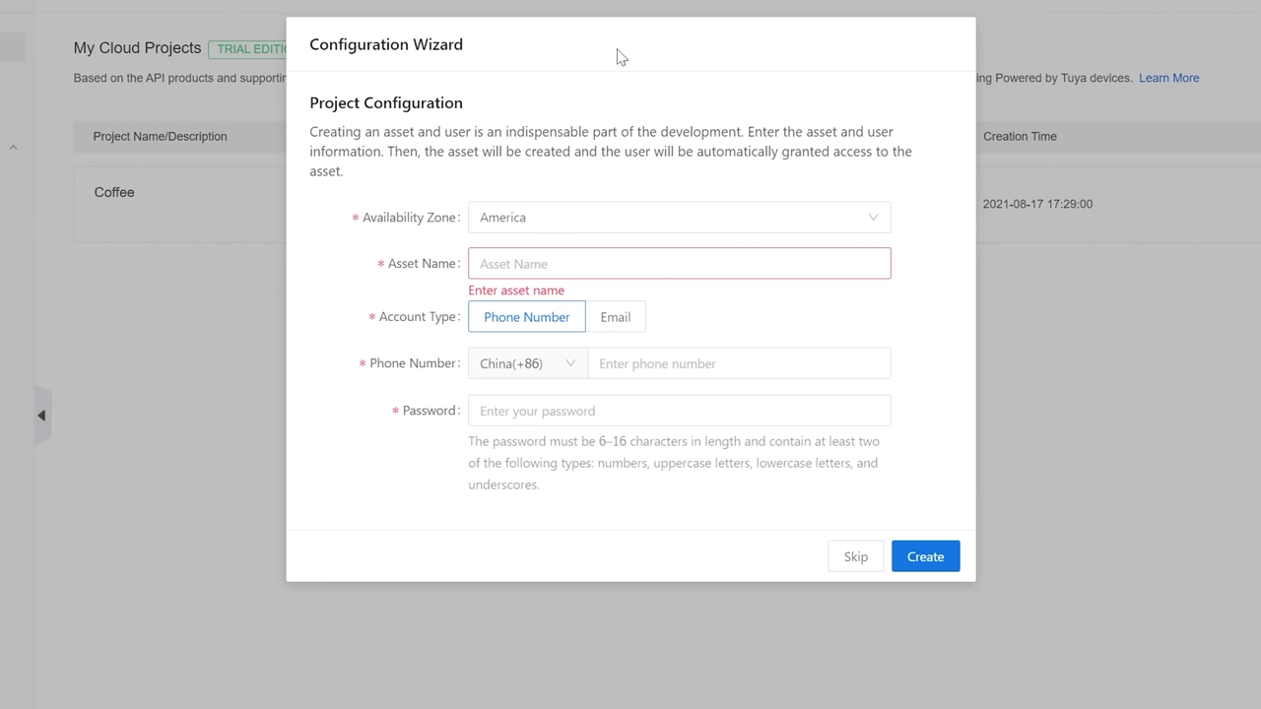
- Name the project's asset Main, replacing the initial Room A
drag(515, 112, 307, 110)
click(515, 112)
click(480, 263)
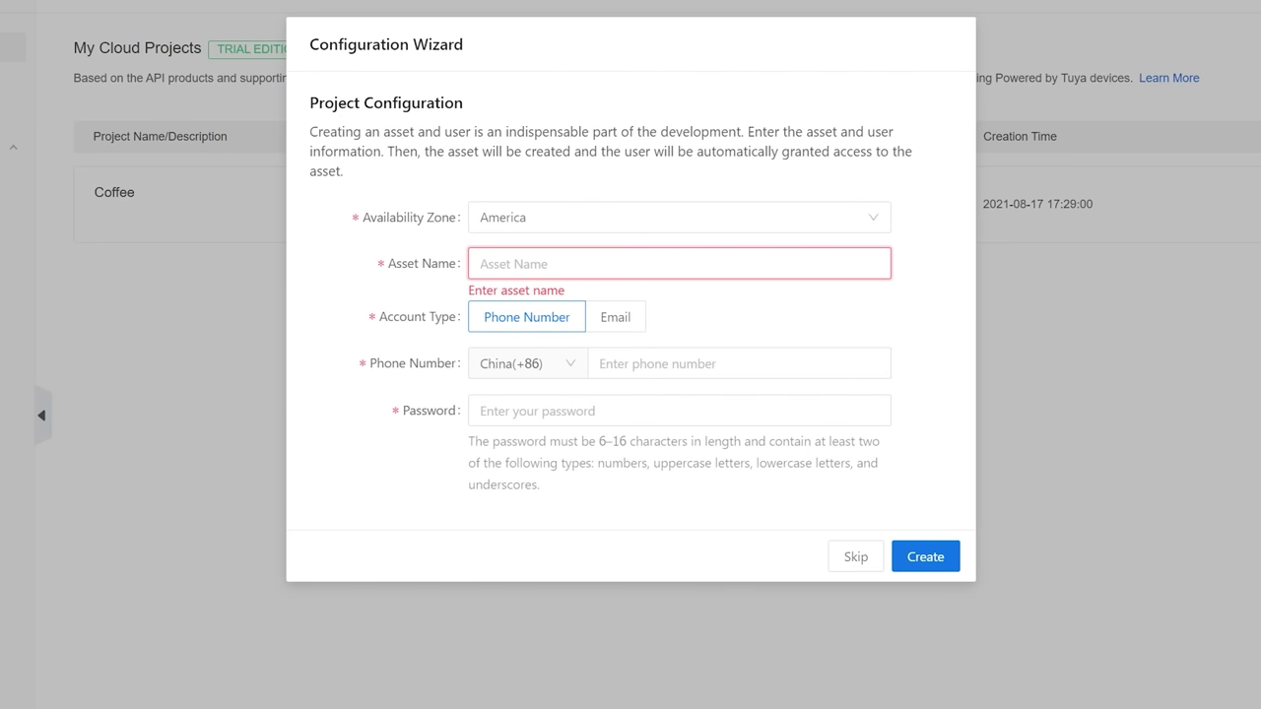
text(Room A)
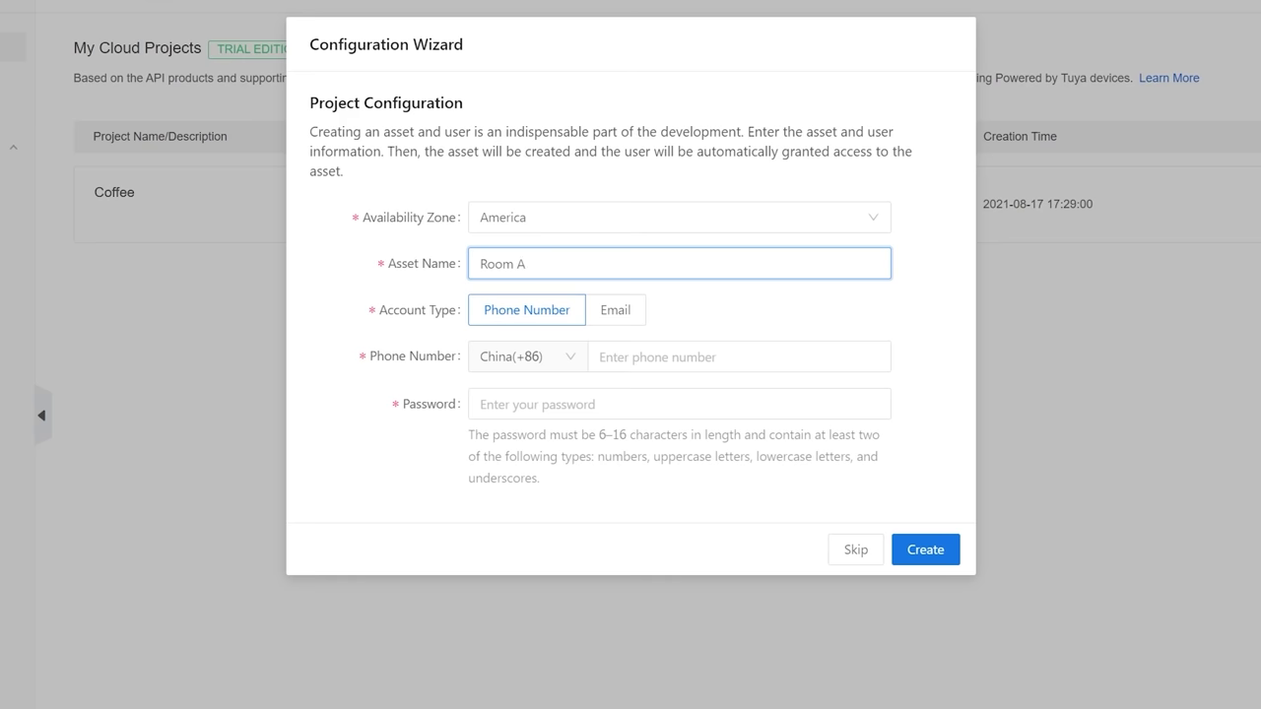
key(ctrl+a)
key(BackSpace)
text(M)
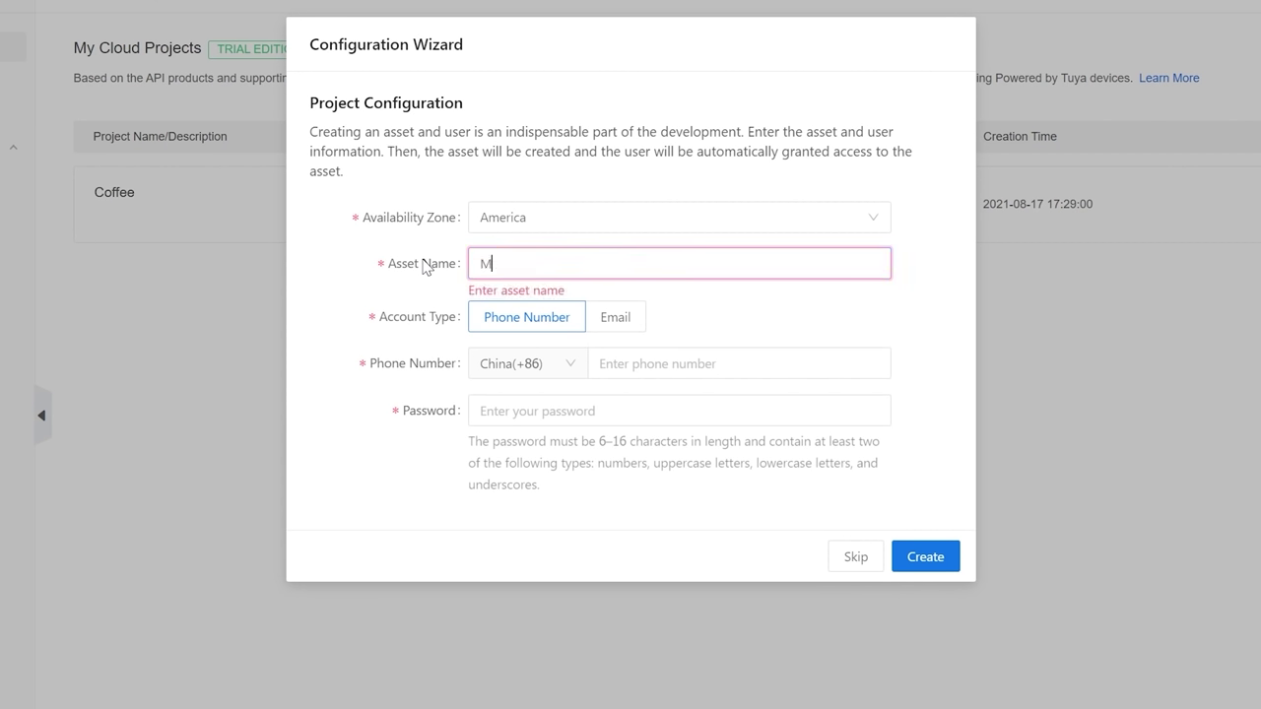
text(ain)
click(722, 326)
- Make the asset user a Phone Number account with country code Canada(+1)
click(607, 314)
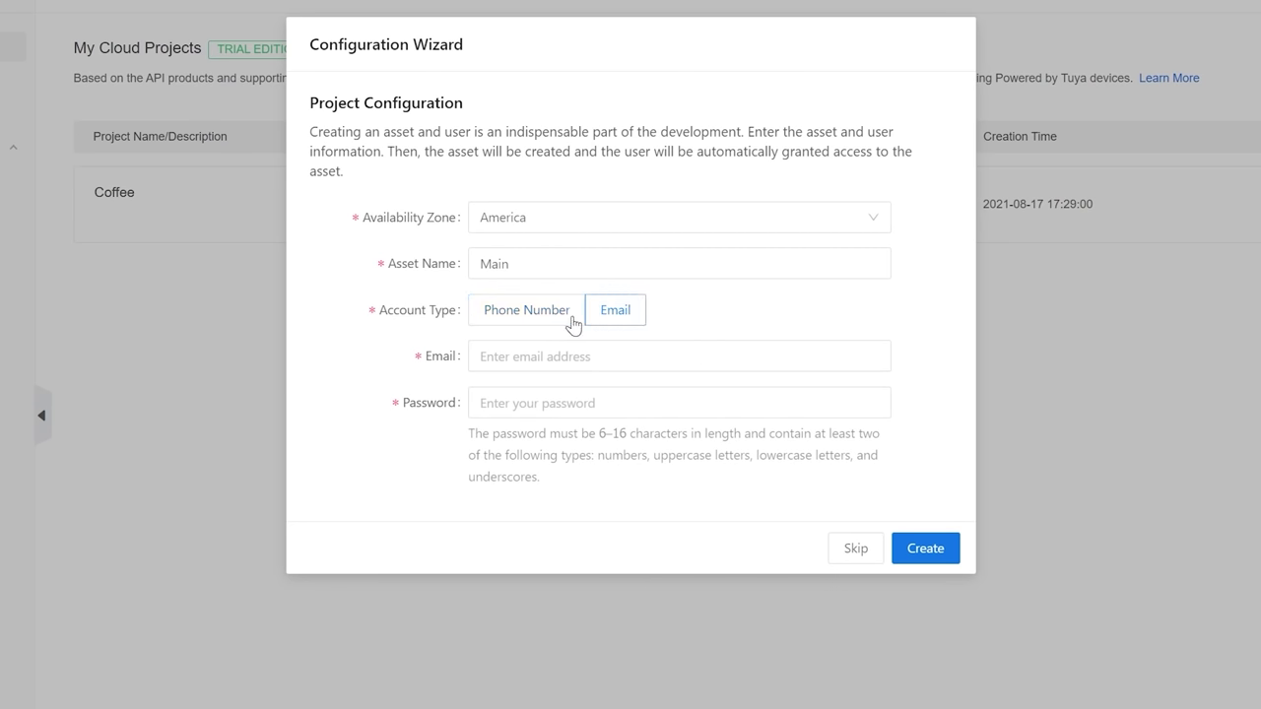
click(549, 323)
click(601, 314)
click(542, 313)
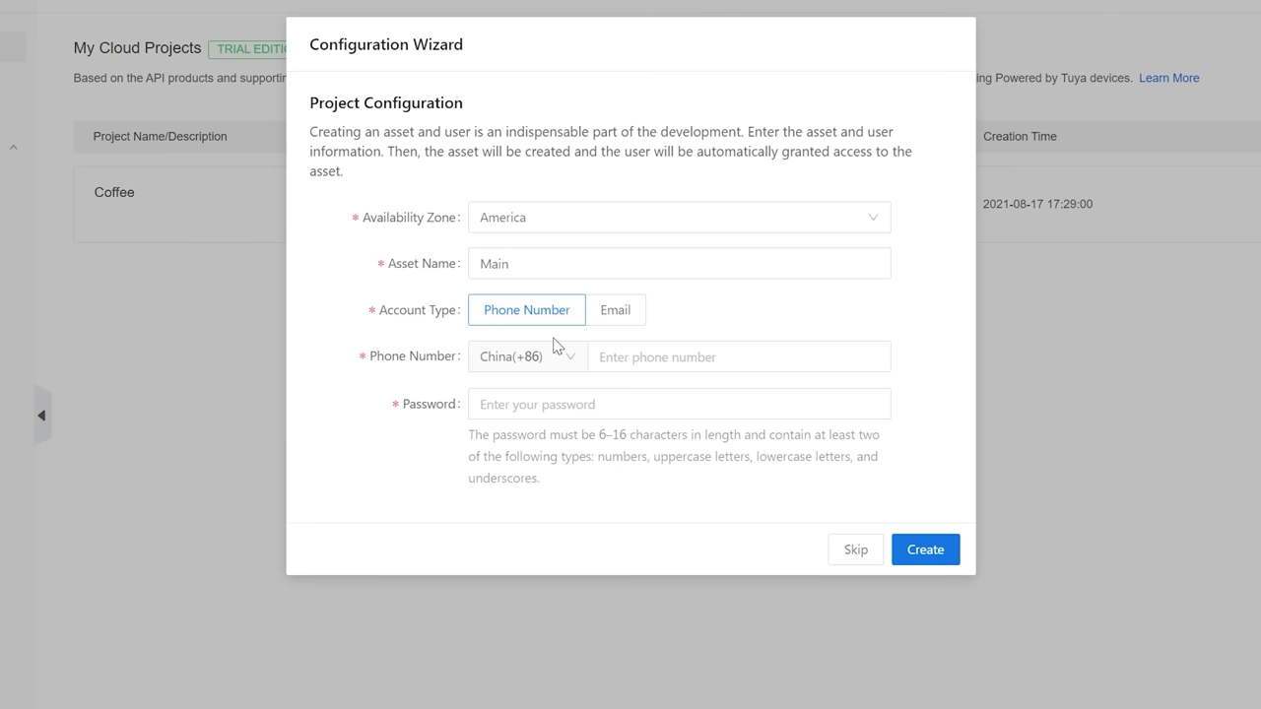
click(560, 366)
click(522, 424)
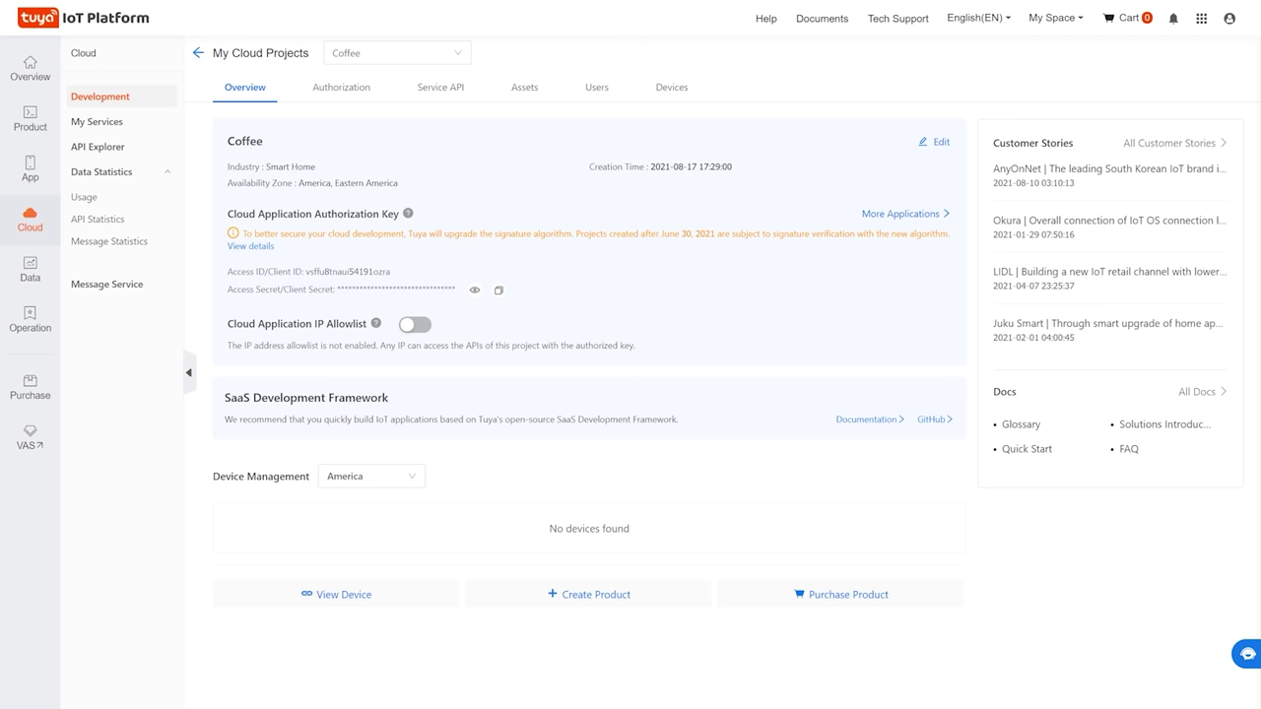
- Copy the project's Access ID from Overview, then view the Devices list
double_click(374, 272)
click(416, 273)
click(658, 91)
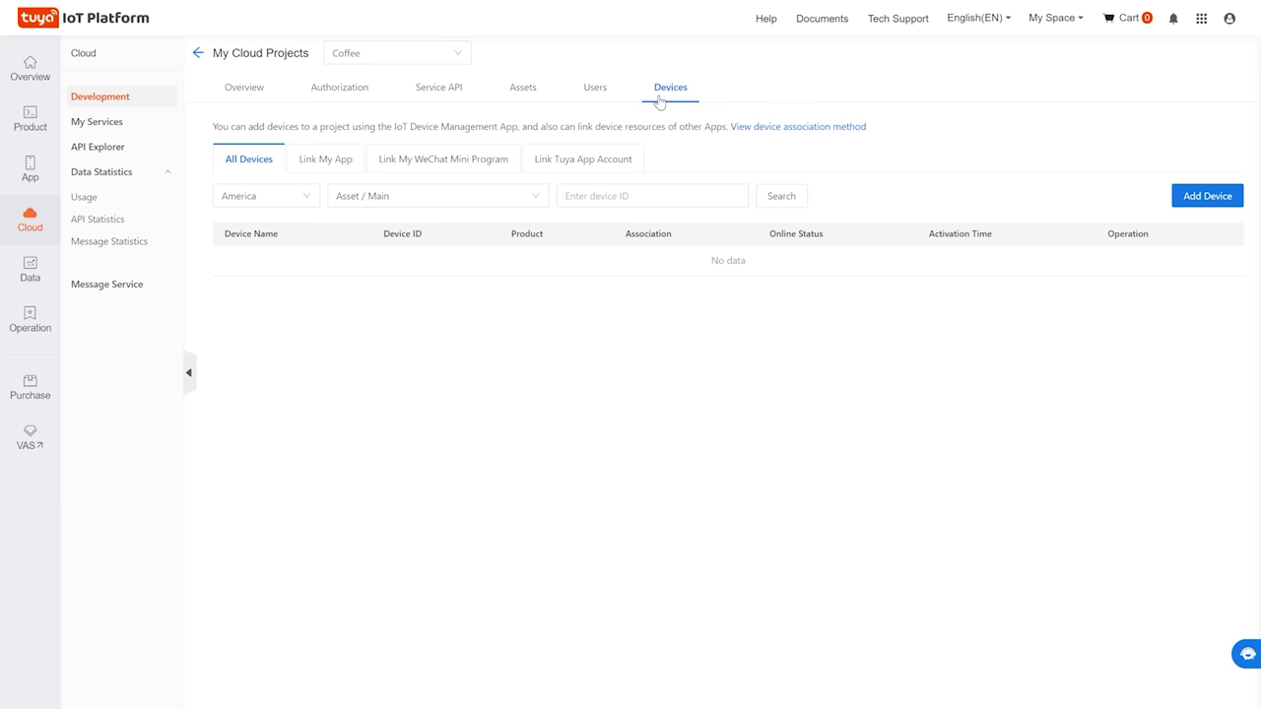
click(1195, 198)
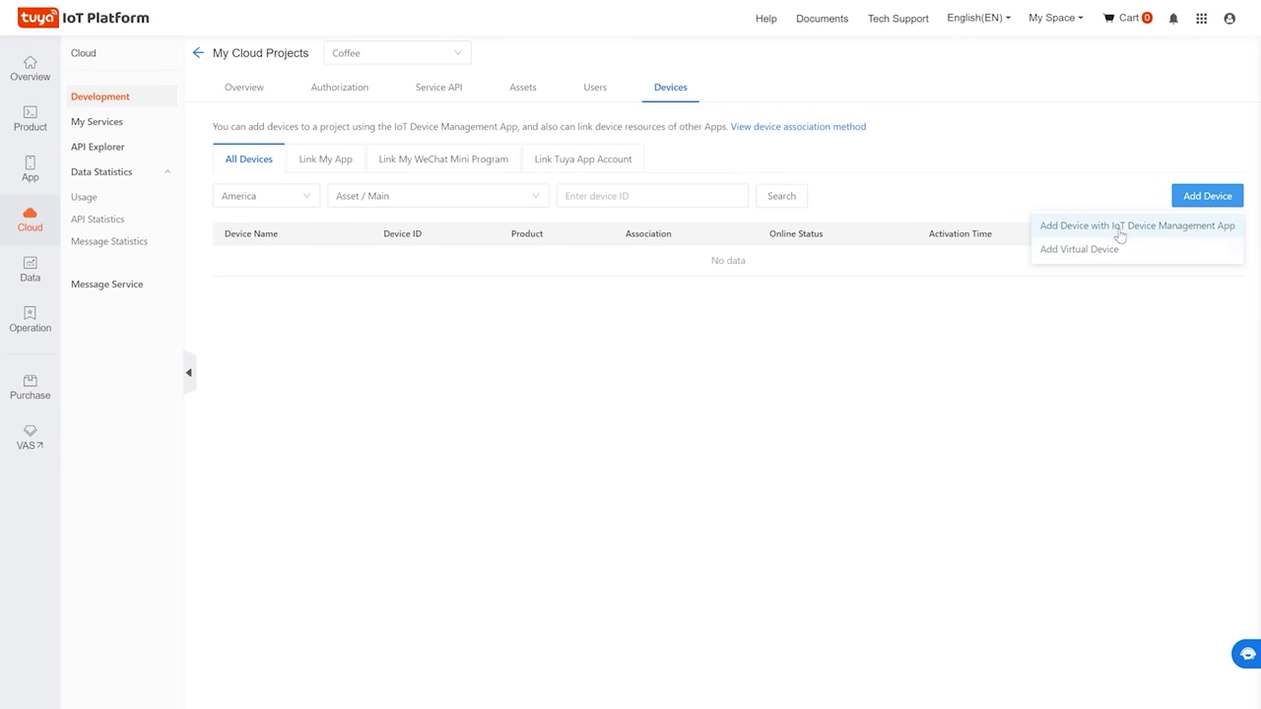
mouse_move(1218, 207)
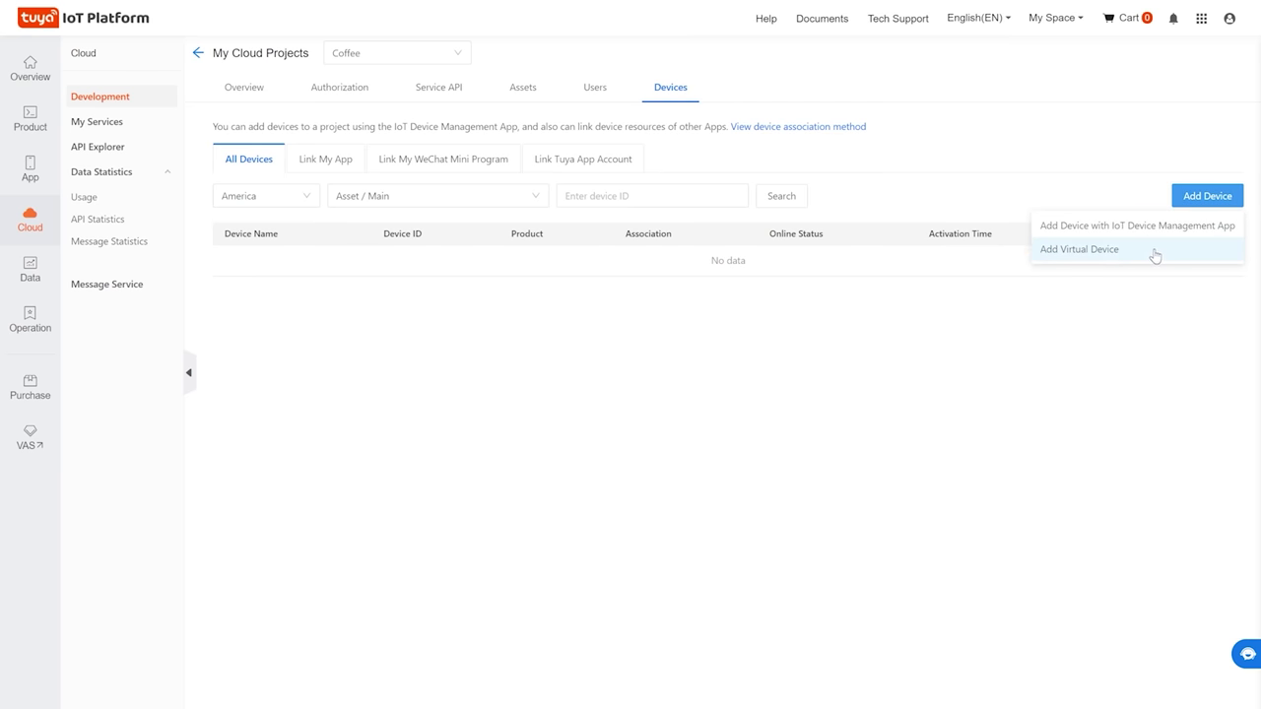
click(1154, 254)
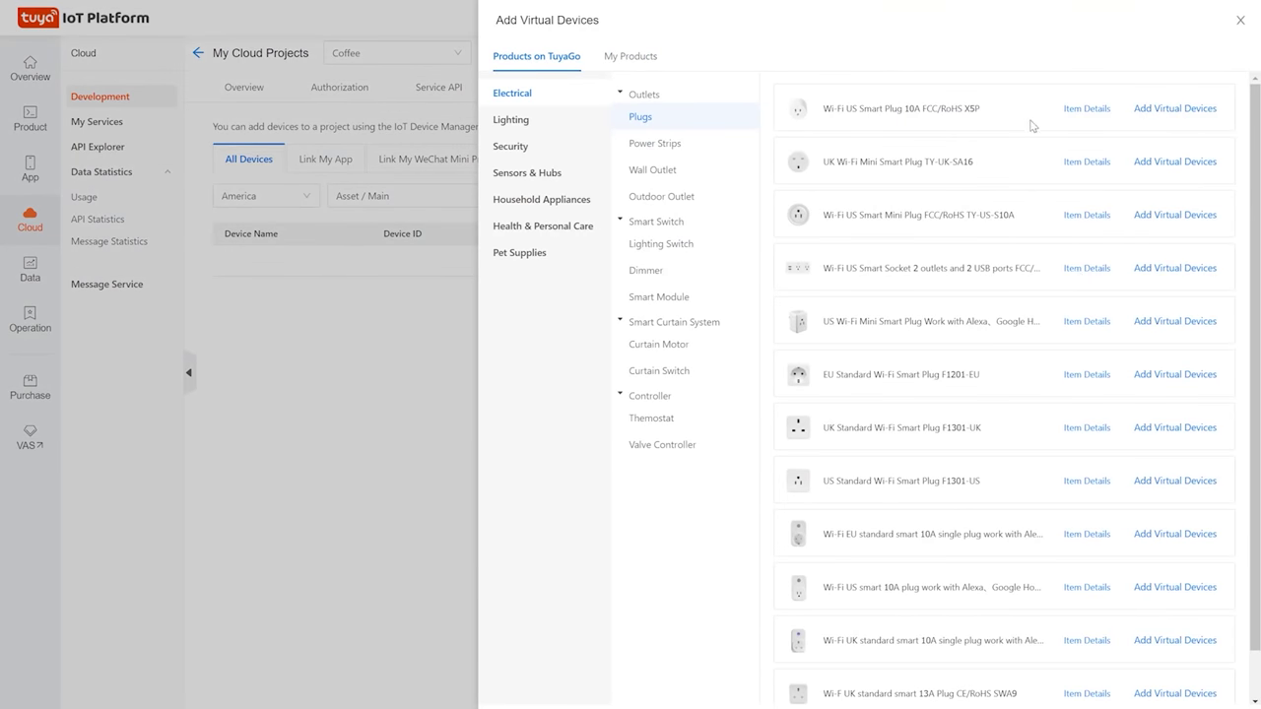
scroll(1034, 148, down, 1)
scroll(1034, 150, up, 1)
click(1239, 28)
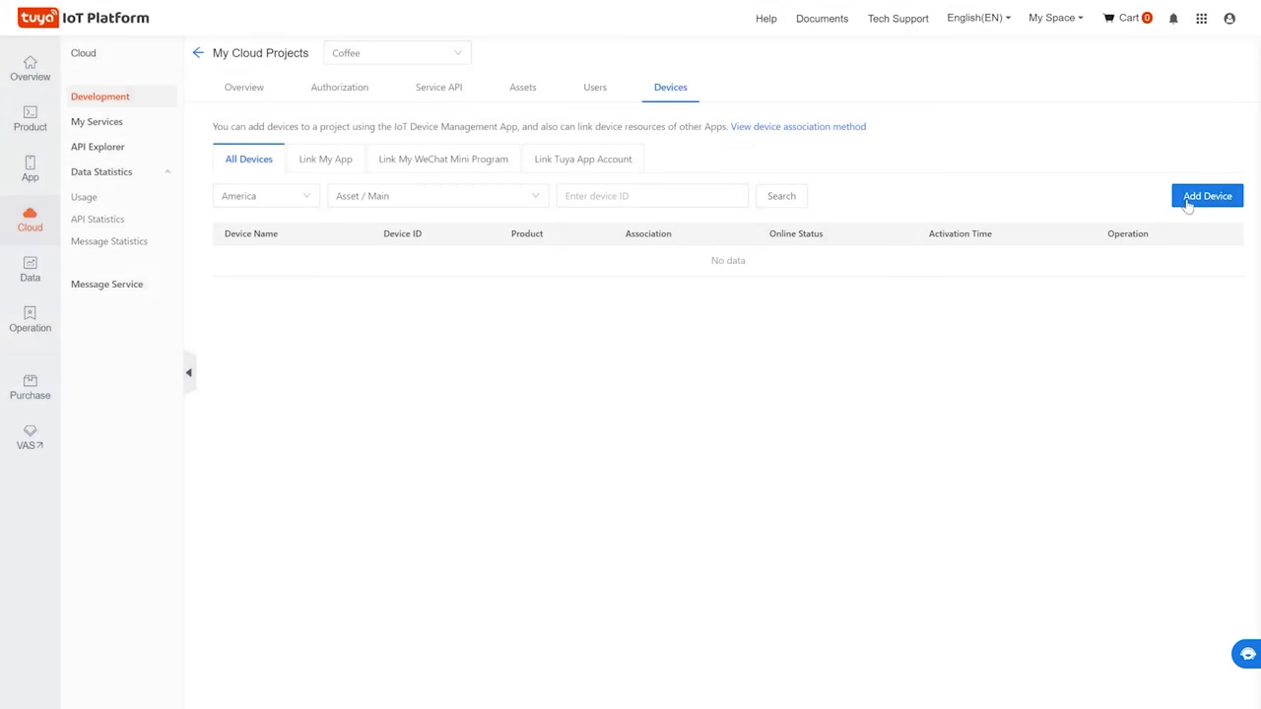
mouse_move(1189, 203)
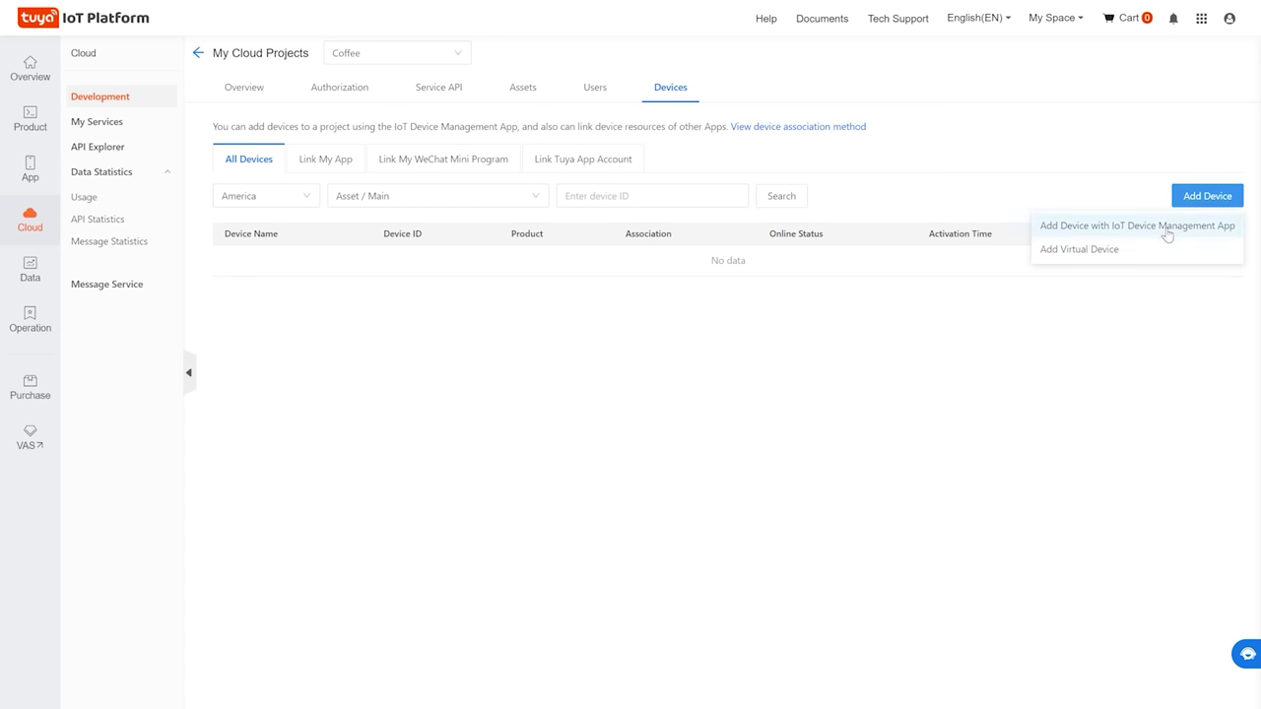
- Display the Coffee project's QR code for adding devices with the IoT Device Management app
click(1168, 229)
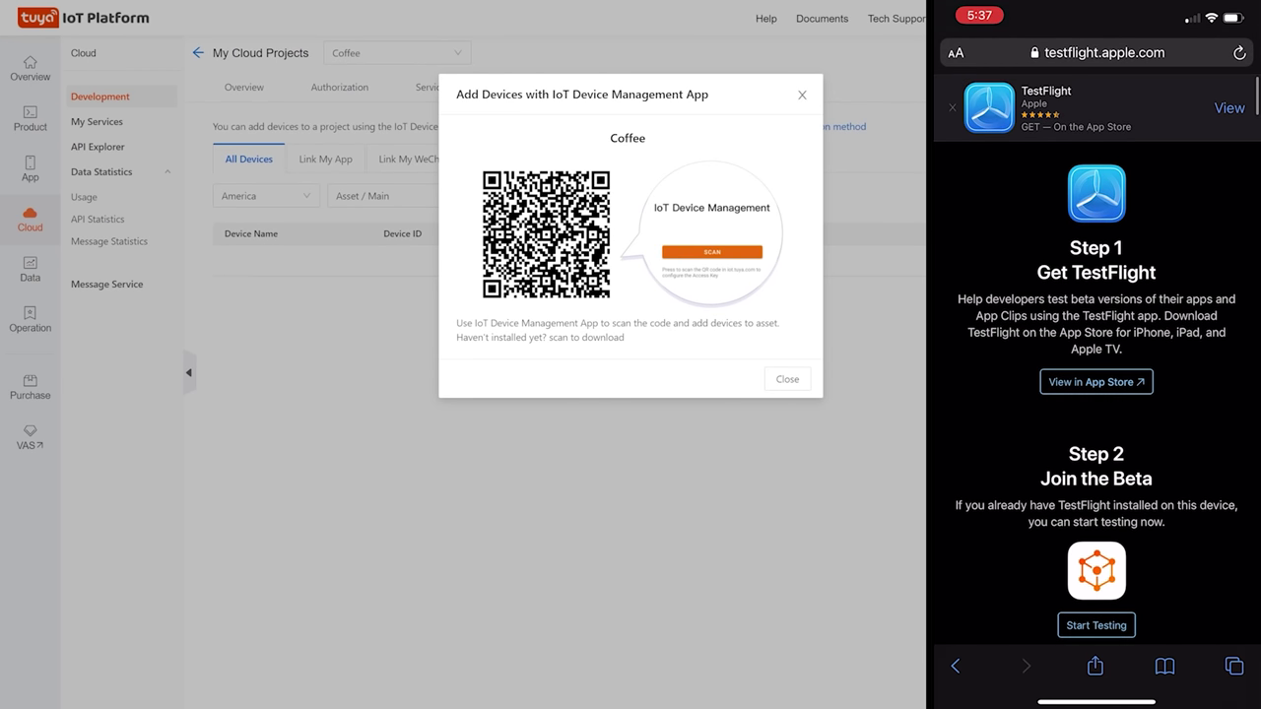
scroll(1097, 374, down, 2)
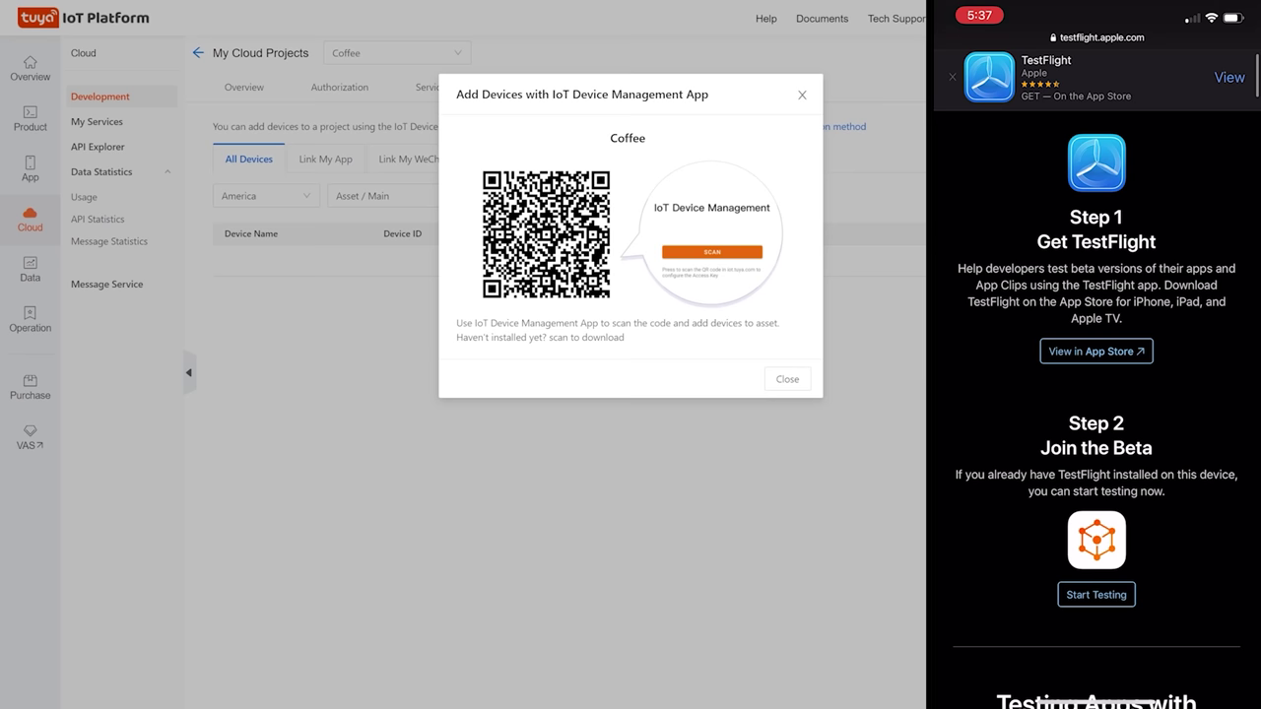
scroll(1097, 374, down, 2)
scroll(1096, 374, down, 2)
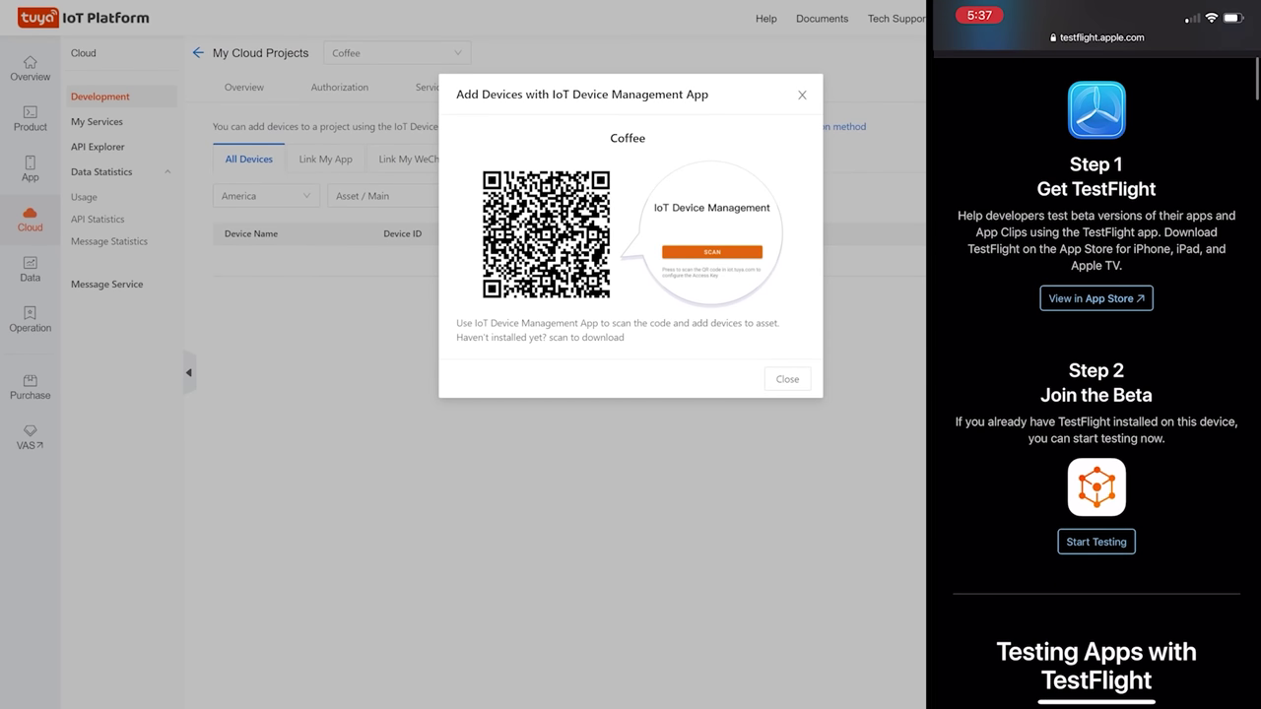
scroll(1096, 374, up, 2)
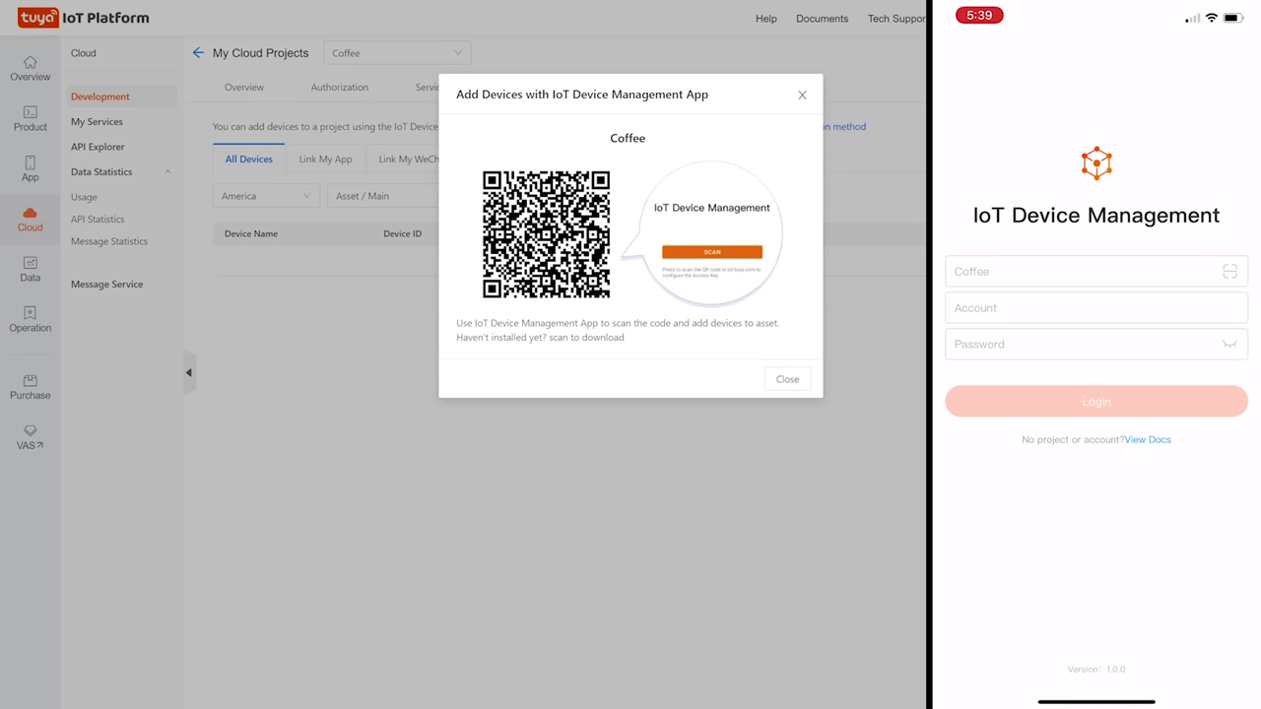
- Log in to the app, open the Main asset's devices and answer the Bluetooth prompt
click(1084, 308)
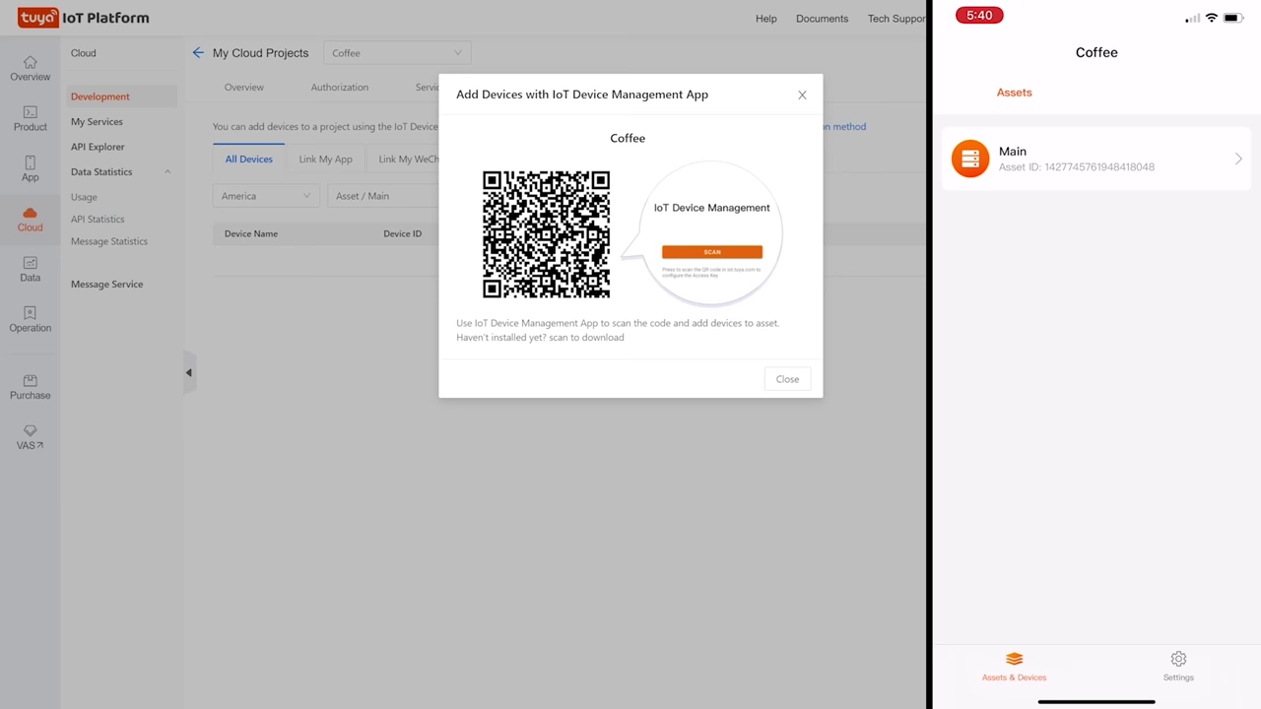
click(1094, 158)
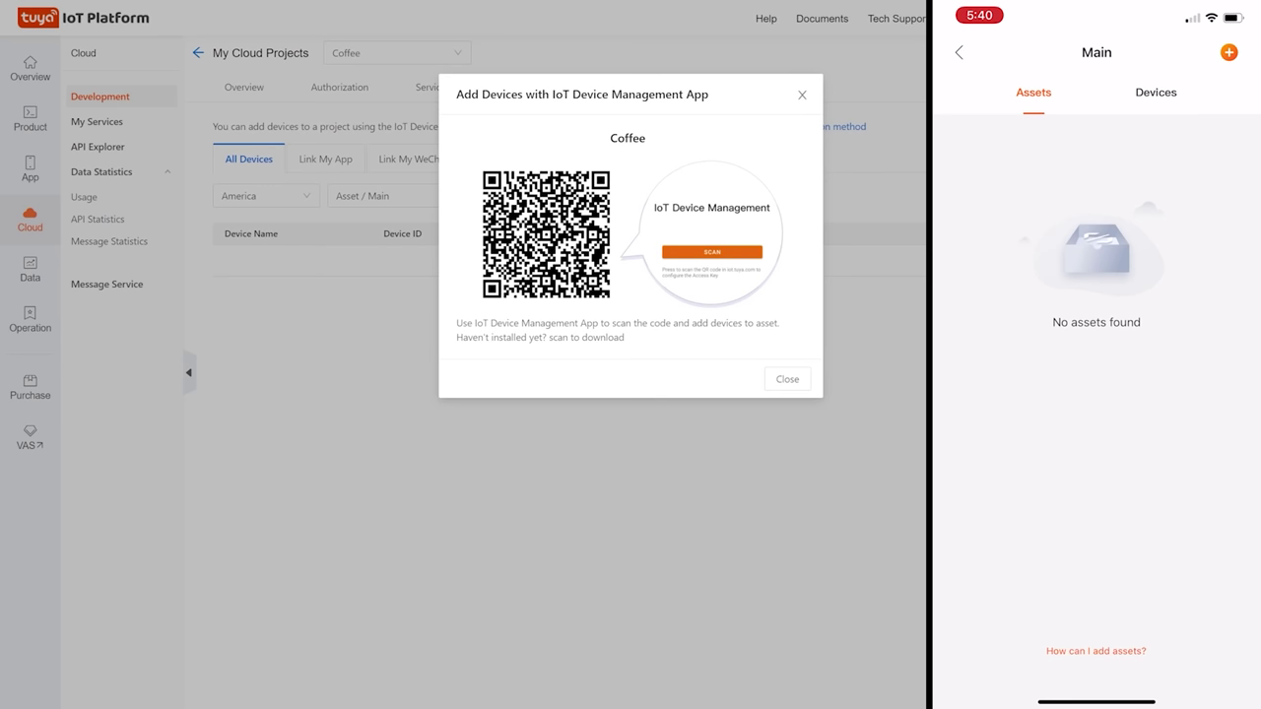
click(1156, 92)
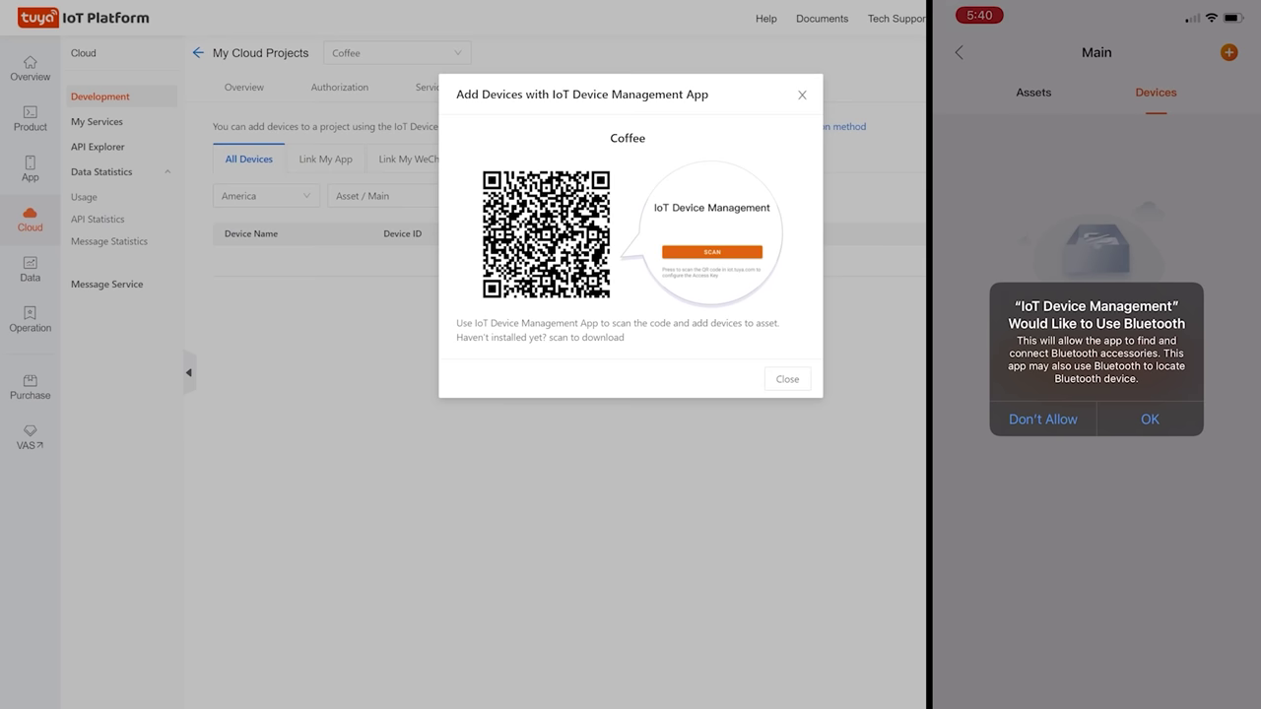
click(1150, 419)
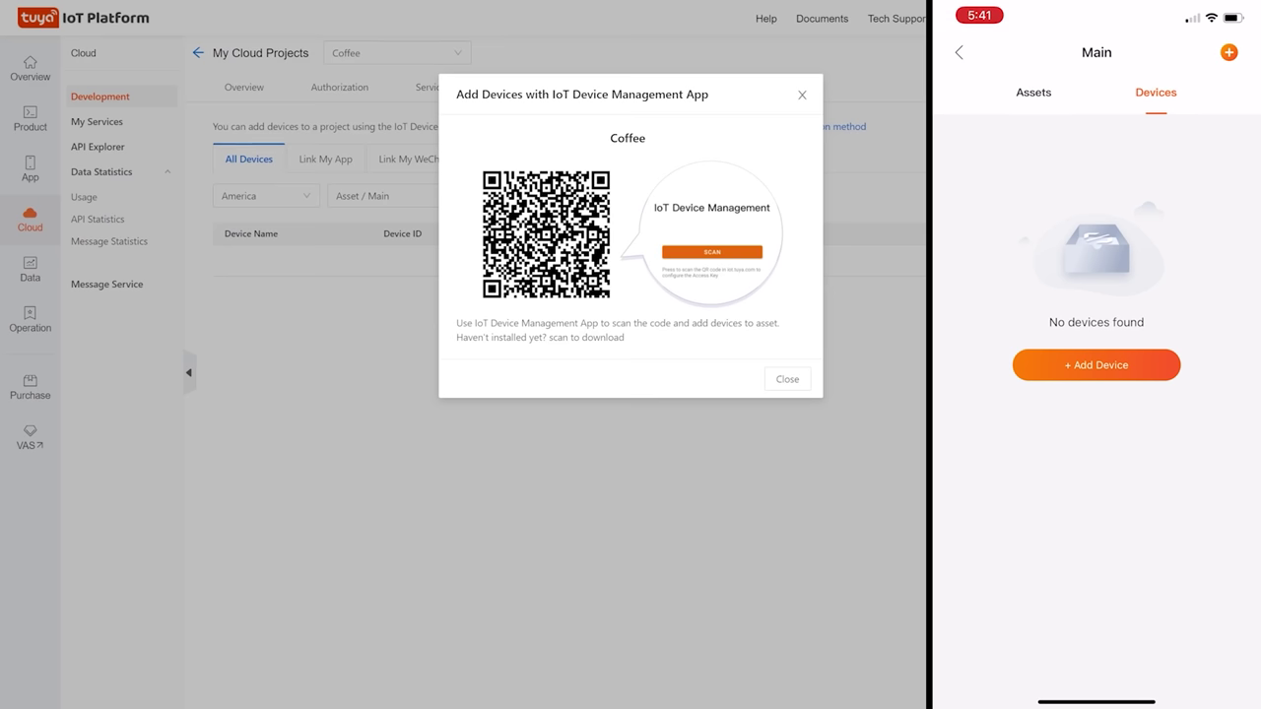
- Pair a new device to Main by auto scan, adding the Fingerbot via the Adaprox Bluetooth Bridge
click(1097, 365)
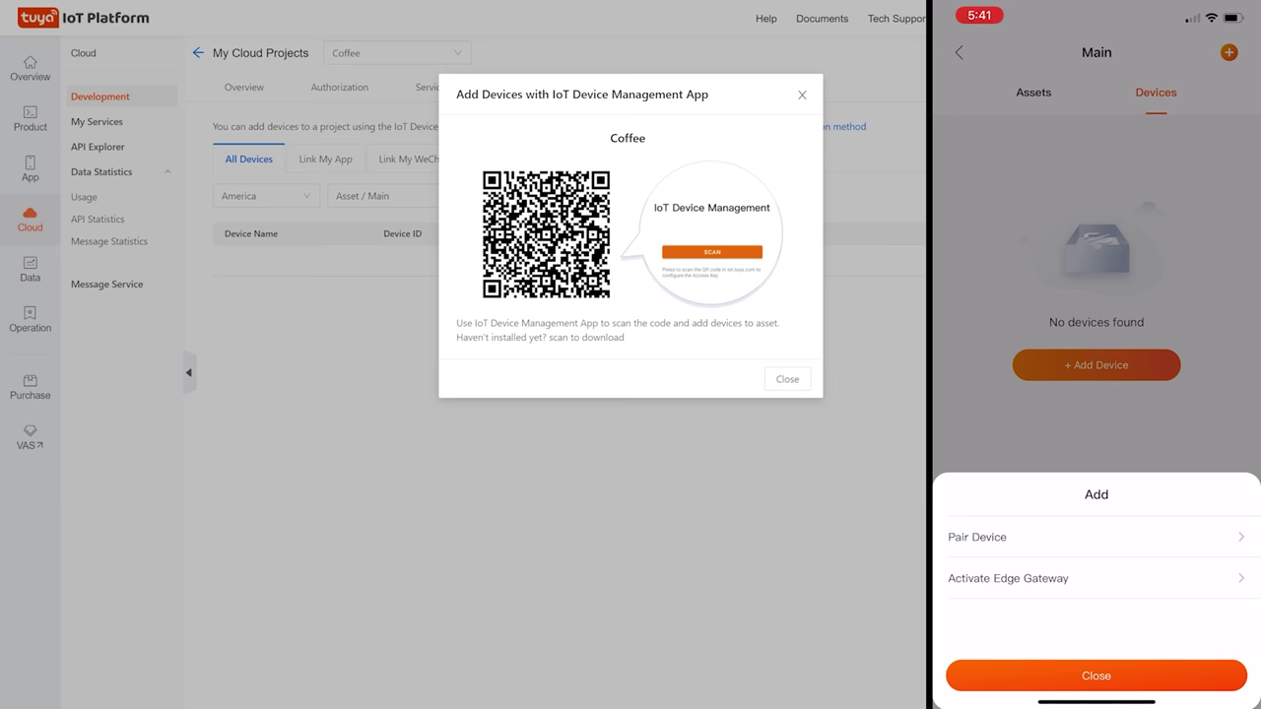
click(1083, 538)
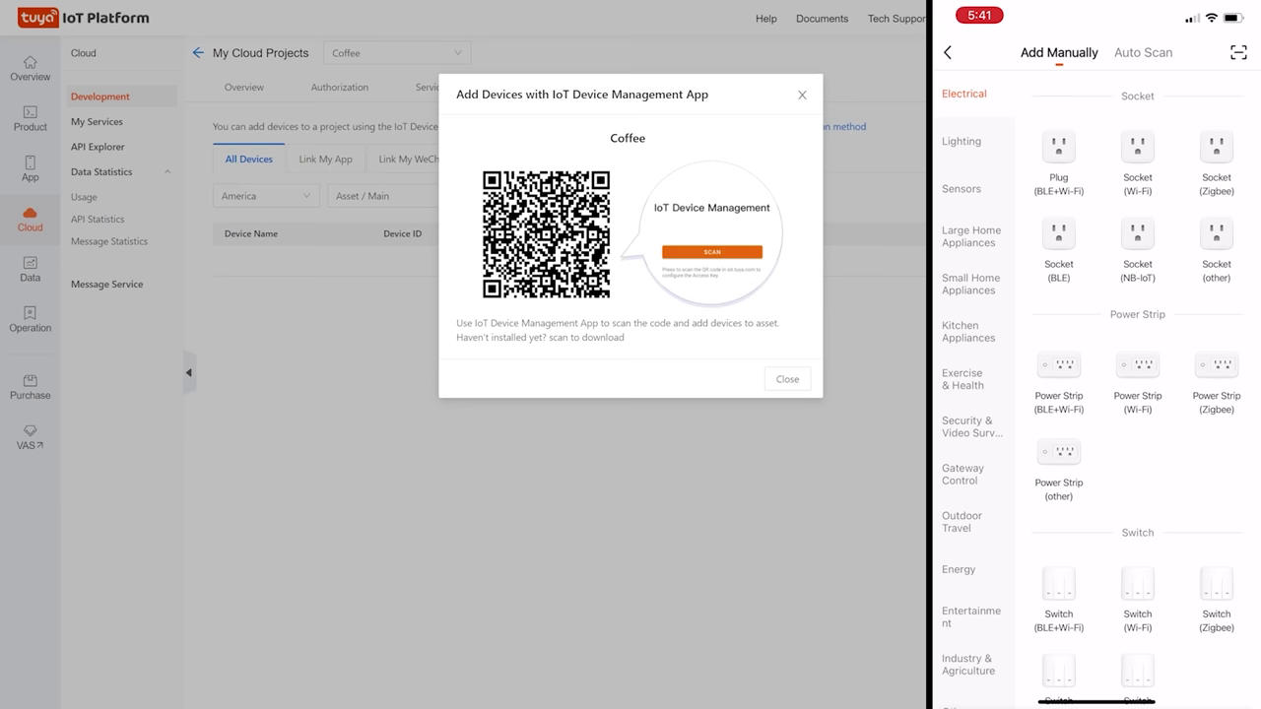
click(1143, 53)
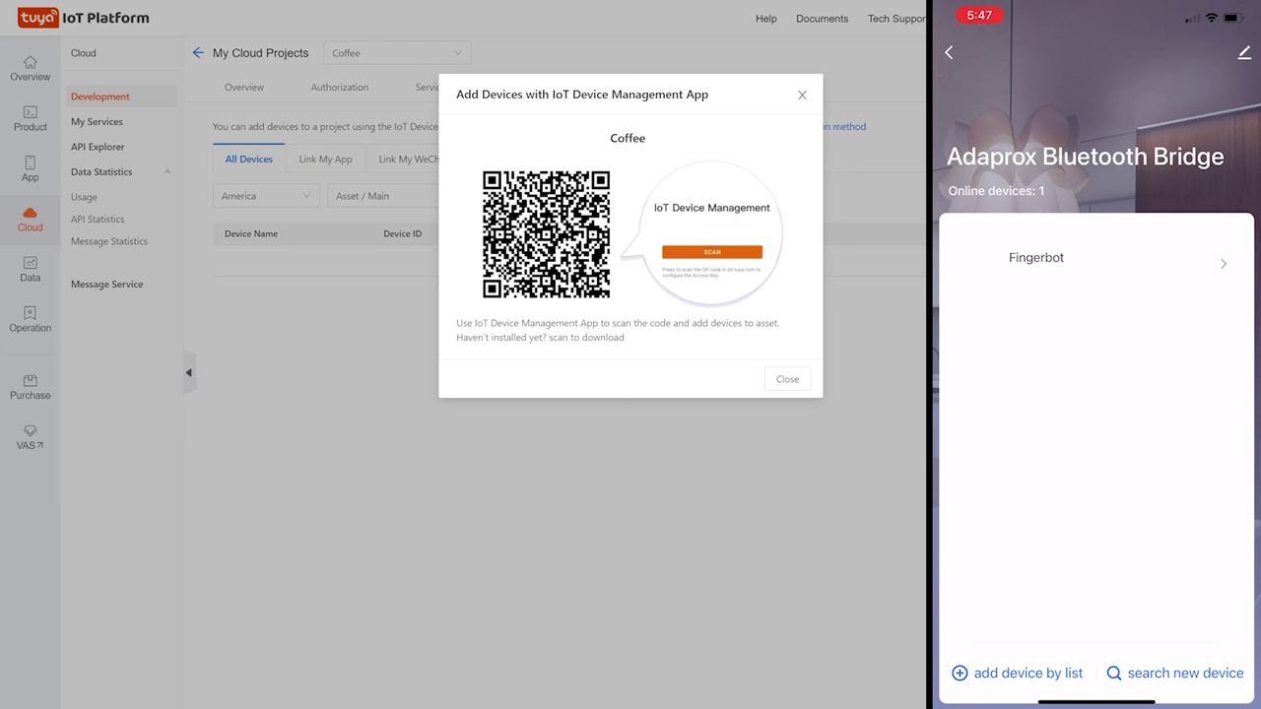
- Open the Fingerbot's control panel and switch it On
drag(1133, 260, 1074, 260)
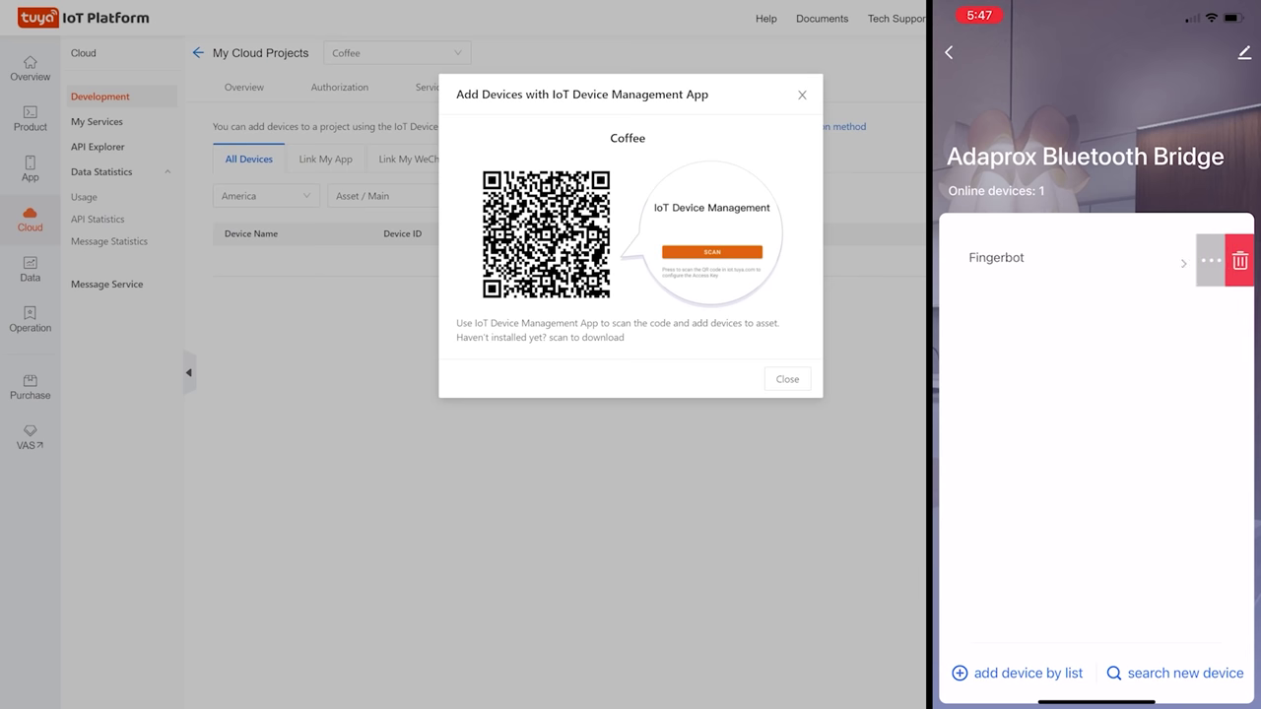
click(1025, 258)
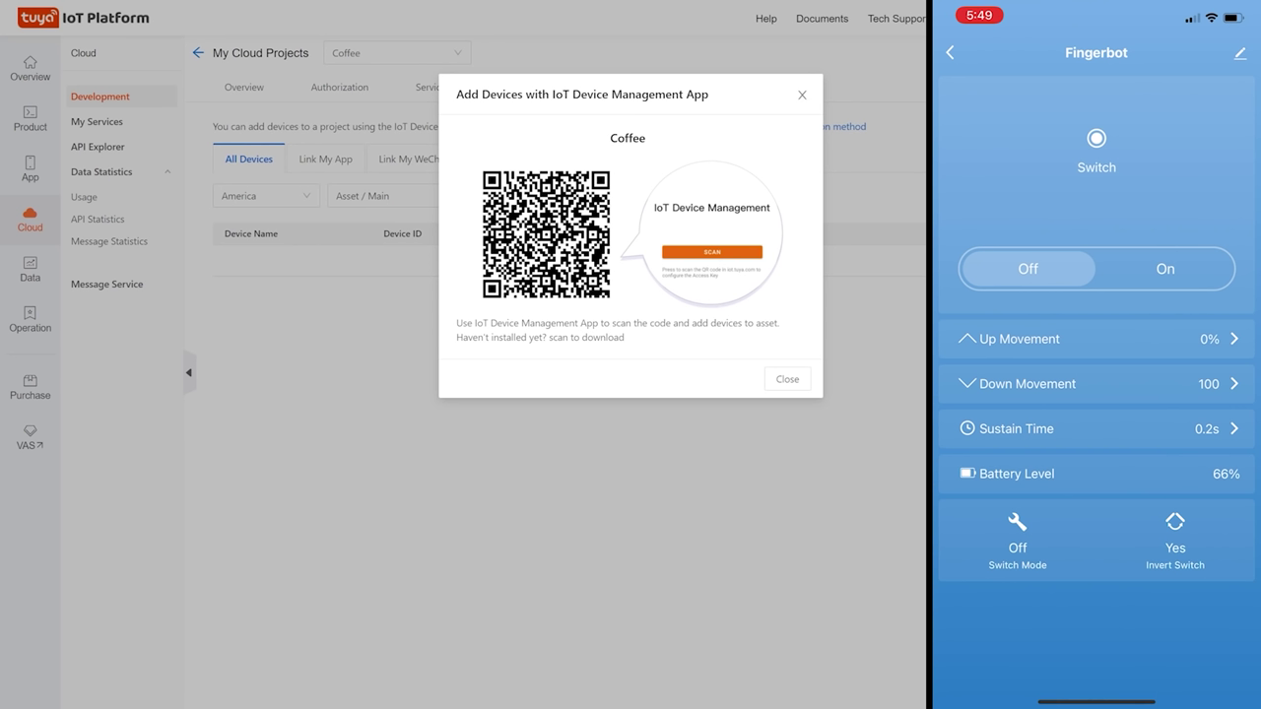
click(1166, 268)
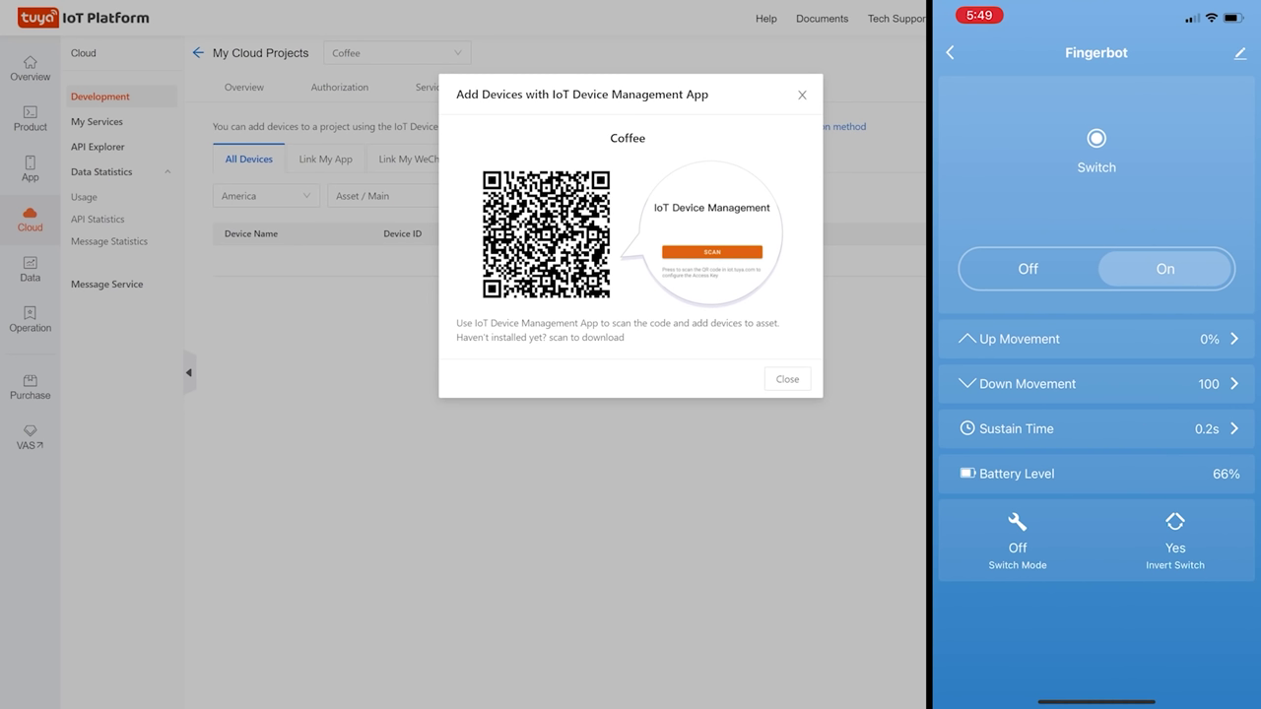